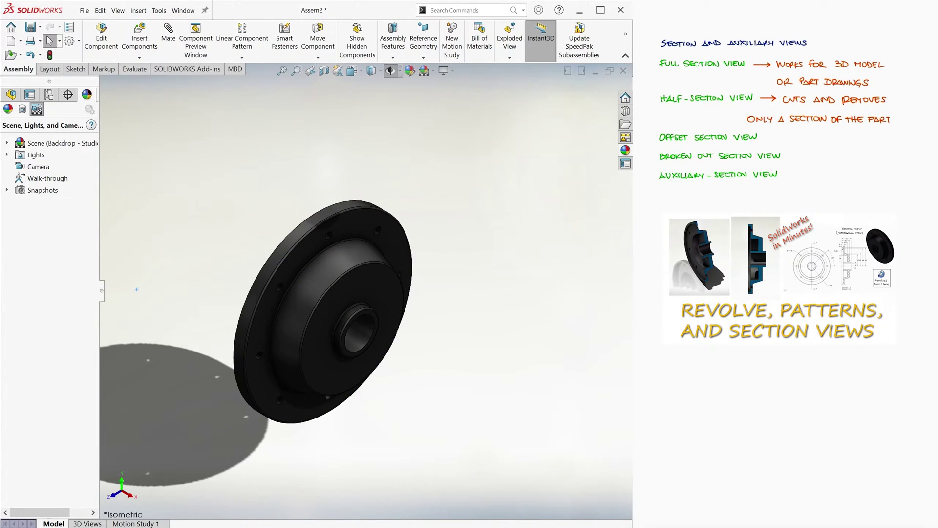
# Select all faces of the flange and colour them green at the part document level
pyautogui.press('F5')
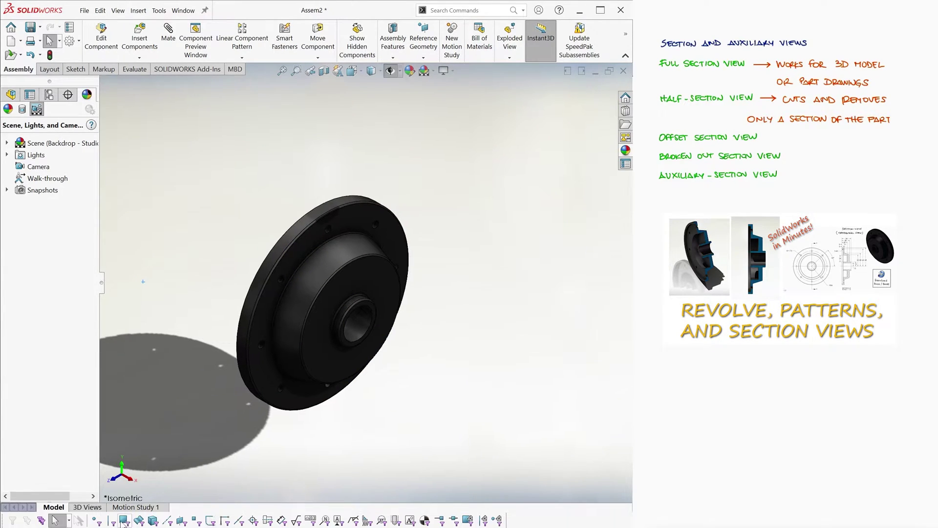
pyautogui.moveTo(410, 420); pyautogui.dragTo(354, 364, button='middle')
pyautogui.moveTo(494, 461); pyautogui.dragTo(190, 164)
pyautogui.moveTo(190, 164); pyautogui.dragTo(229, 191, button='middle')
pyautogui.rightClick(228, 191)
pyautogui.click(238, 161)
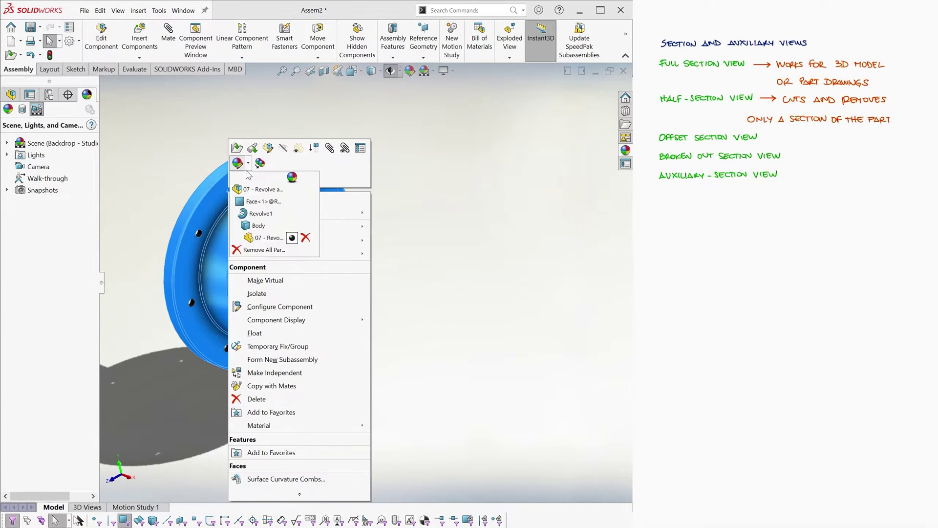
pyautogui.click(249, 202)
pyautogui.click(46, 417)
pyautogui.click(41, 416)
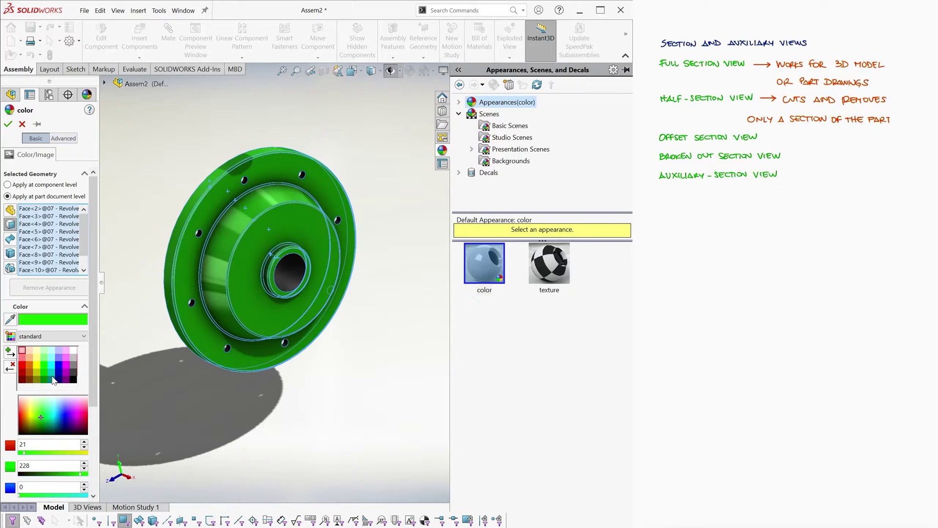
pyautogui.click(8, 123)
pyautogui.click(171, 170)
# Hide the selection filter toolbar and move the knife with its triad down past the flange
pyautogui.scroll(3, 468, 357)
pyautogui.scroll(-4, 254, 264)
pyautogui.moveTo(474, 353); pyautogui.dragTo(549, 359, button='middle')
pyautogui.scroll(4, 535, 356)
pyautogui.scroll(-5, 477, 325)
pyautogui.hotkey('ctrl', '7')
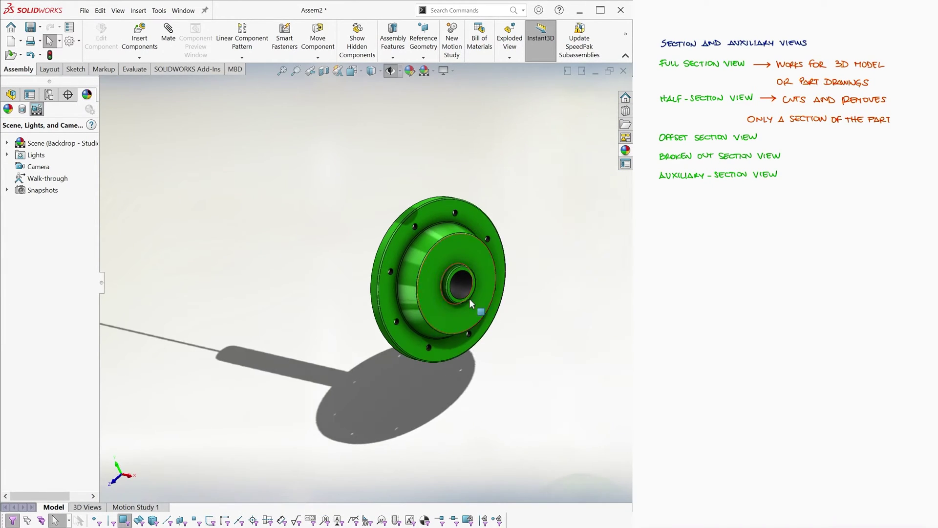
pyautogui.scroll(-2, 477, 310)
pyautogui.press('F5')
pyautogui.scroll(5, 298, 377)
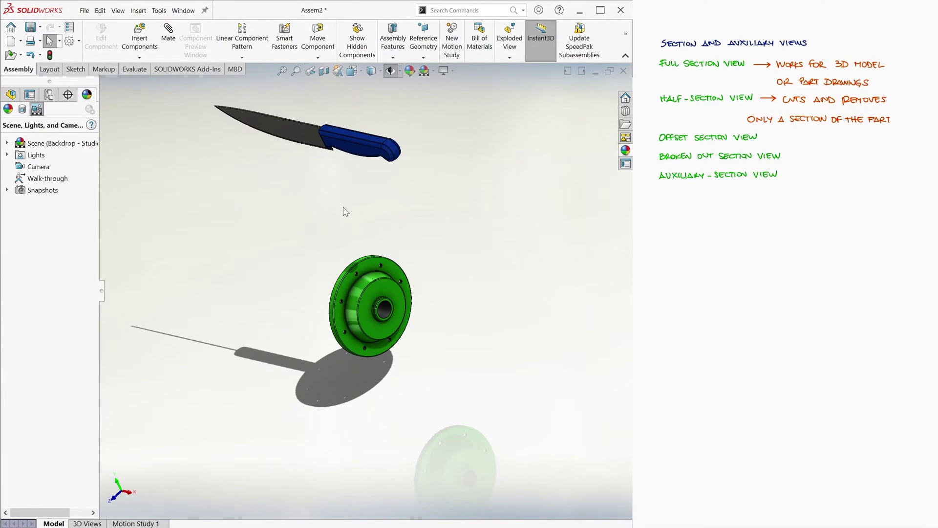
pyautogui.hotkey('ctrl', '7')
pyautogui.click(422, 235)
pyautogui.rightClick(421, 228)
pyautogui.click(461, 311)
pyautogui.moveTo(428, 194); pyautogui.dragTo(428, 318)
pyautogui.hotkey('ctrl', '7')
pyautogui.moveTo(513, 270); pyautogui.dragTo(472, 524)
# Examine the flange's internal profile in a section view from the front, and switch the section off
pyautogui.click(324, 71)
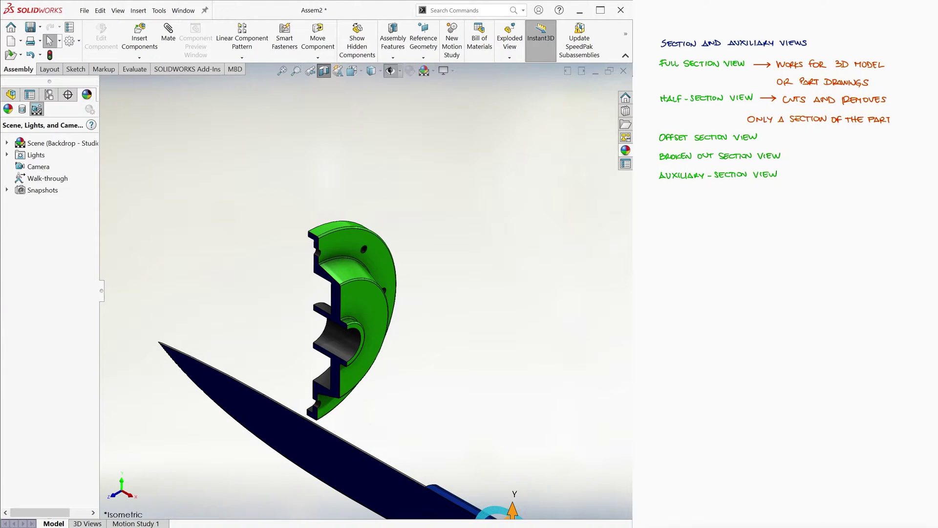
pyautogui.hotkey('ctrl', '1')
pyautogui.scroll(-3, 304, 262)
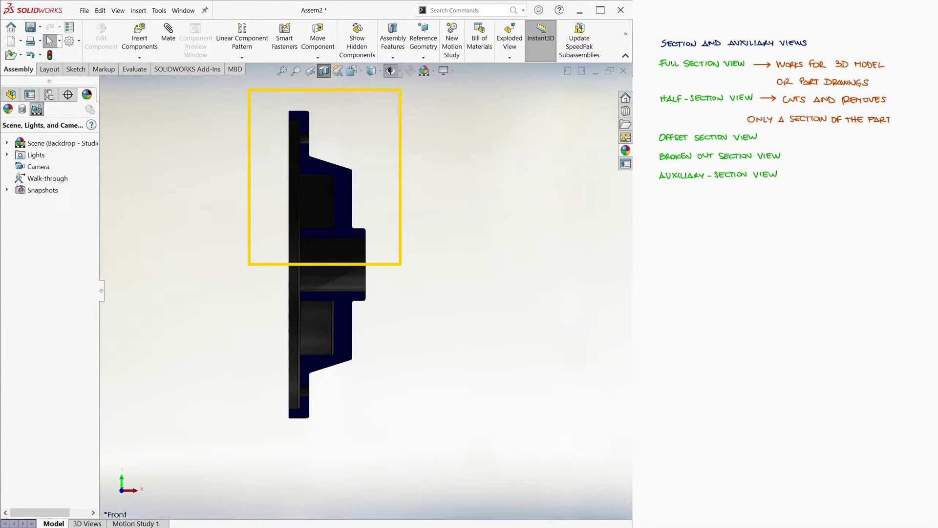
pyautogui.click(323, 71)
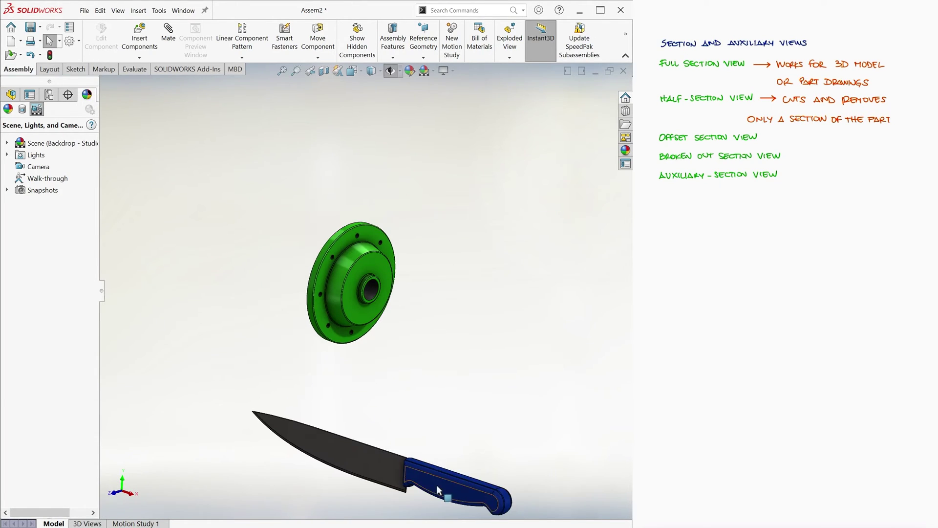
# Move the knife with its triad down through the flange and back up above it
pyautogui.click(467, 473)
pyautogui.moveTo(445, 422); pyautogui.dragTo(394, 143)
pyautogui.moveTo(375, 193); pyautogui.dragTo(442, 175)
pyautogui.moveTo(475, 131); pyautogui.dragTo(481, 228)
pyautogui.hotkey('ctrl', '7')
pyautogui.moveTo(480, 338); pyautogui.dragTo(533, 369)
pyautogui.moveTo(500, 327); pyautogui.dragTo(488, 390)
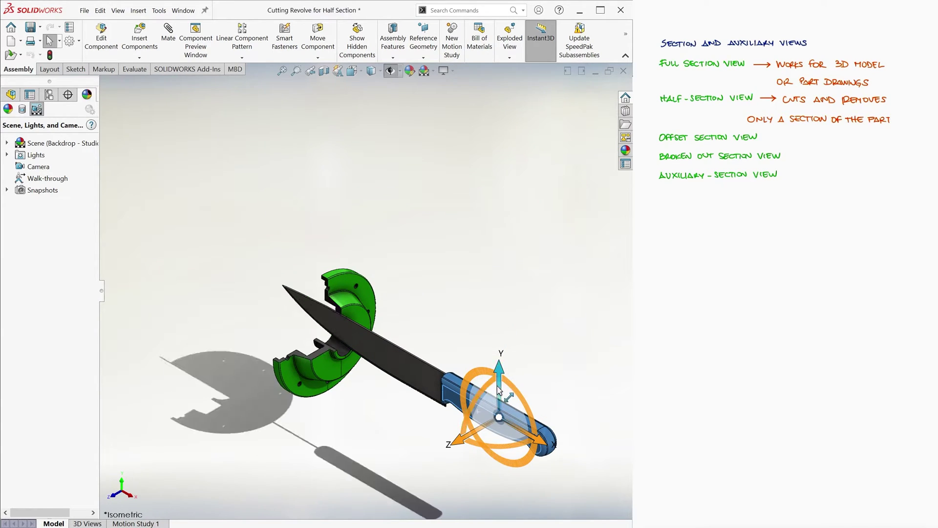
pyautogui.moveTo(518, 387); pyautogui.dragTo(531, 197)
pyautogui.click(485, 157)
# Examine the cut face of the quarter-cut flange head-on and up close
pyautogui.click(339, 314)
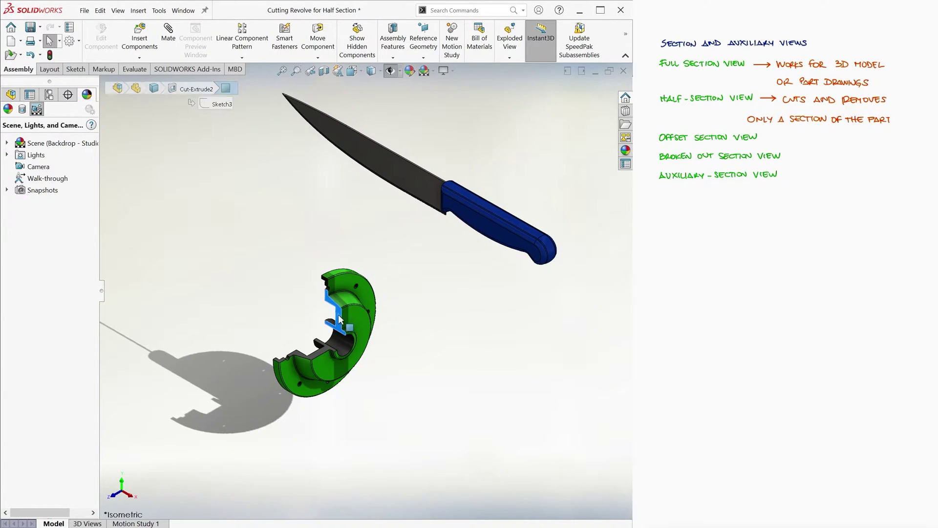
pyautogui.hotkey('ctrl', '8')
pyautogui.click(296, 70)
pyautogui.moveTo(145, 315); pyautogui.dragTo(323, 505)
pyautogui.press('Escape')
# Delete the Cut-Extrude2 feature from the flange part
pyautogui.click(406, 191)
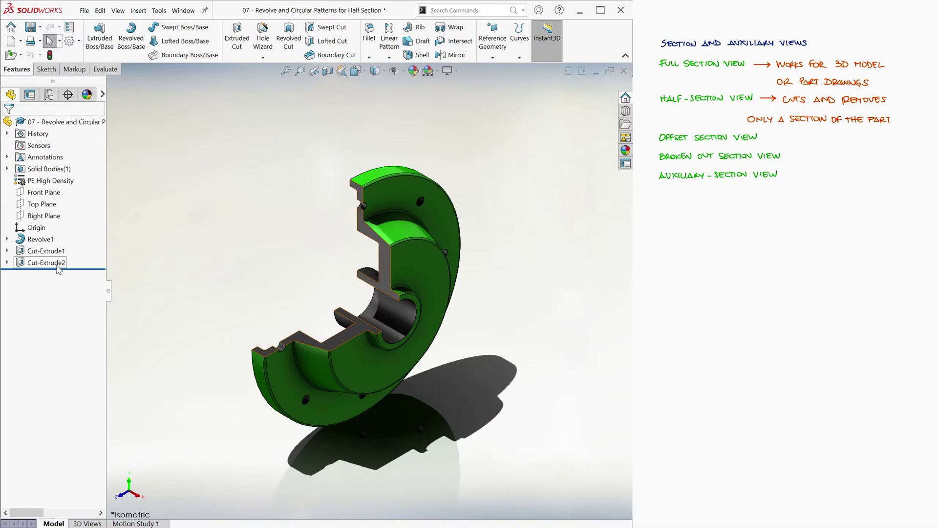
pyautogui.press('Delete')
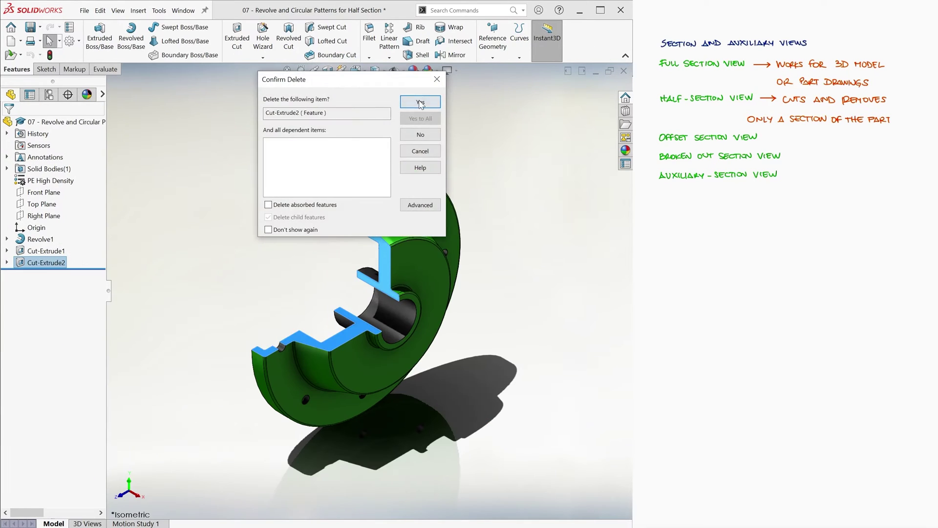
pyautogui.click(420, 103)
# Make a drawing from the flange part on a B (ANSI) Landscape sheet and place the flange's circular view on it
pyautogui.click(84, 10)
pyautogui.click(184, 100)
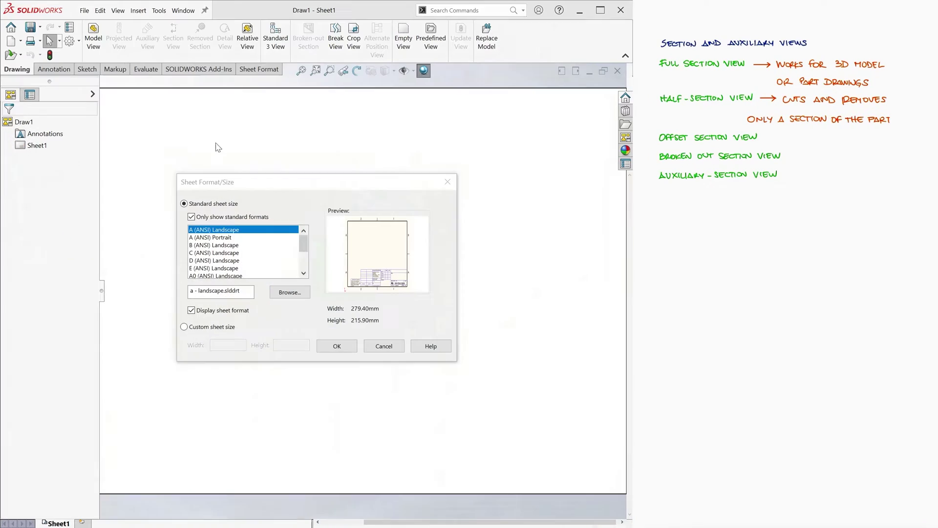
pyautogui.click(215, 245)
pyautogui.click(336, 347)
pyautogui.moveTo(570, 216); pyautogui.dragTo(256, 305)
pyautogui.scroll(-5, 271, 307)
pyautogui.click(594, 97)
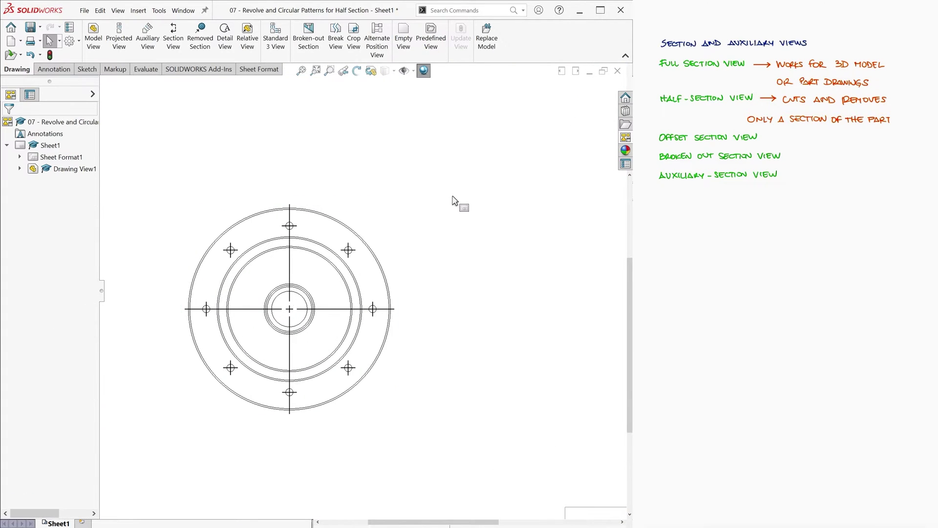
# Create a half section view with the cutting line's corner at the flange's centre, placing it close beside the circular view
pyautogui.click(173, 42)
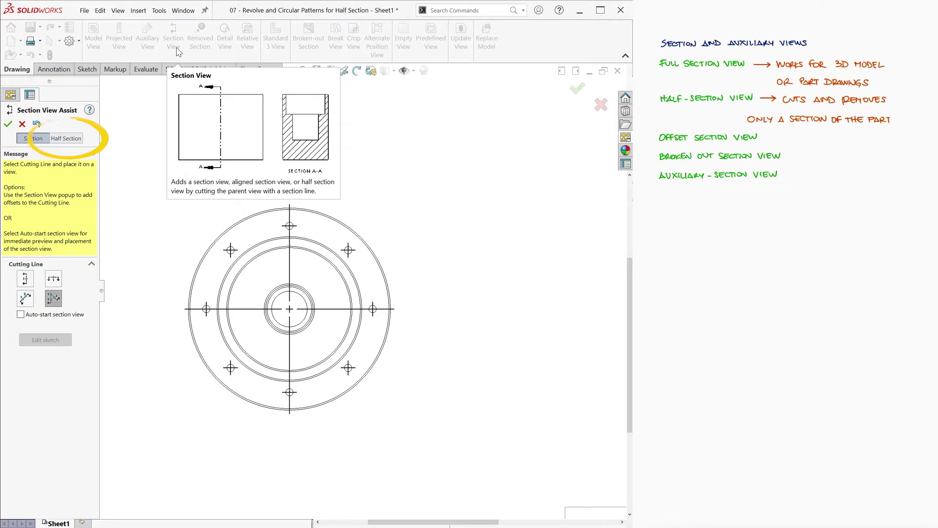
pyautogui.click(66, 139)
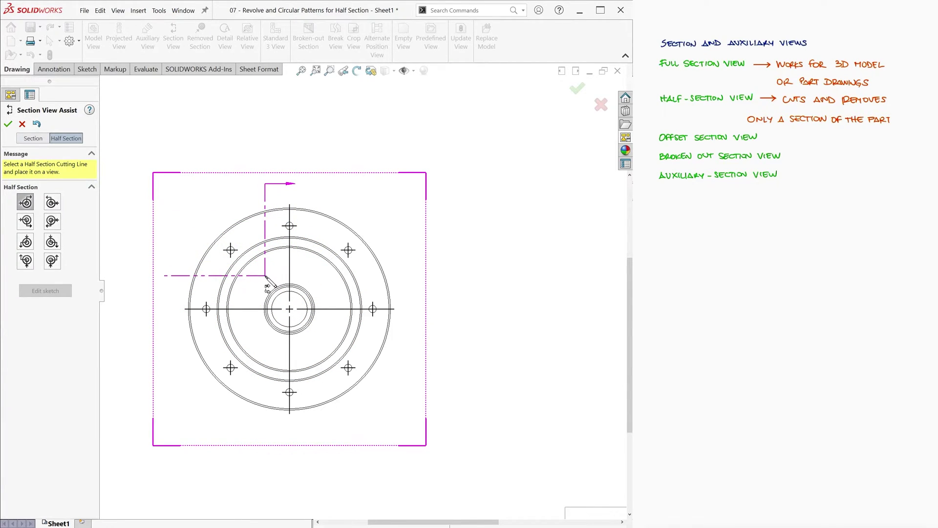
pyautogui.click(290, 309)
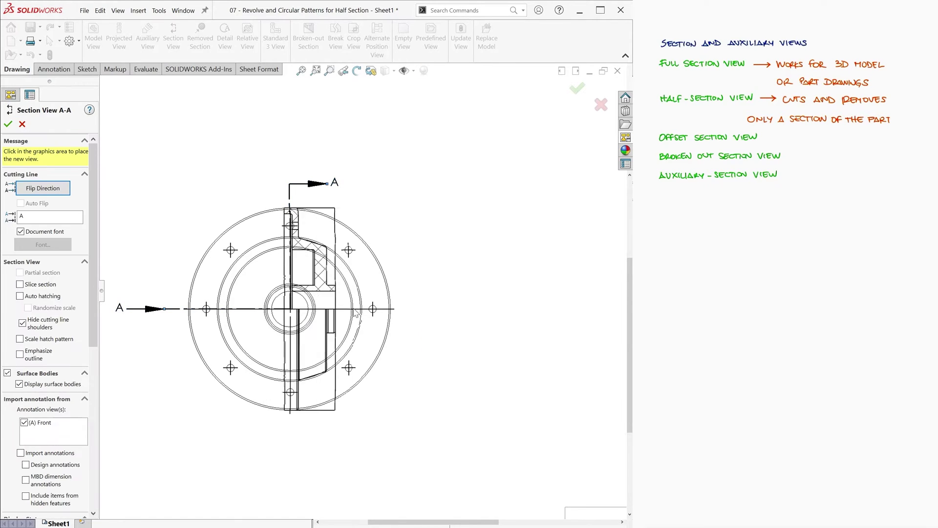
pyautogui.click(497, 309)
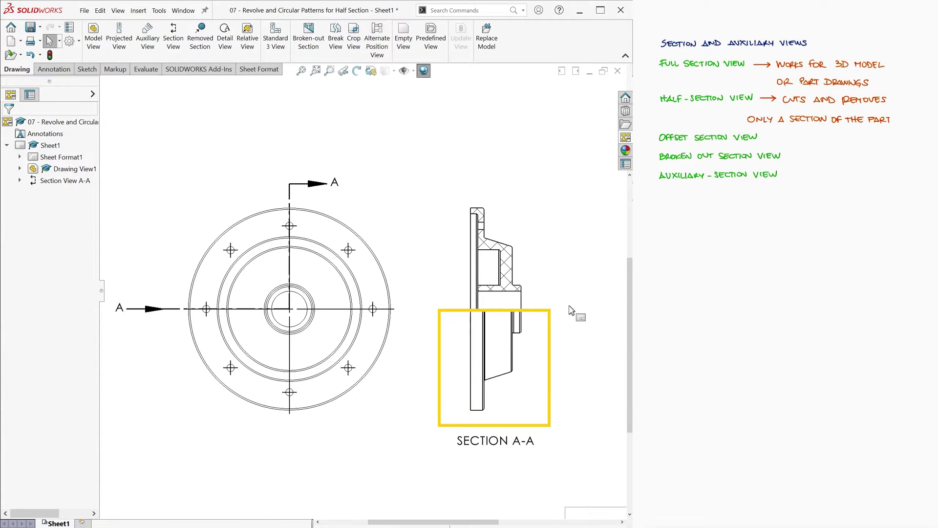
pyautogui.moveTo(470, 329); pyautogui.dragTo(415, 329)
# Create a full section view with a vertical cutting line through the flange's centre, placing it to the right of the half section
pyautogui.scroll(1, 504, 312)
pyautogui.click(174, 38)
pyautogui.click(25, 279)
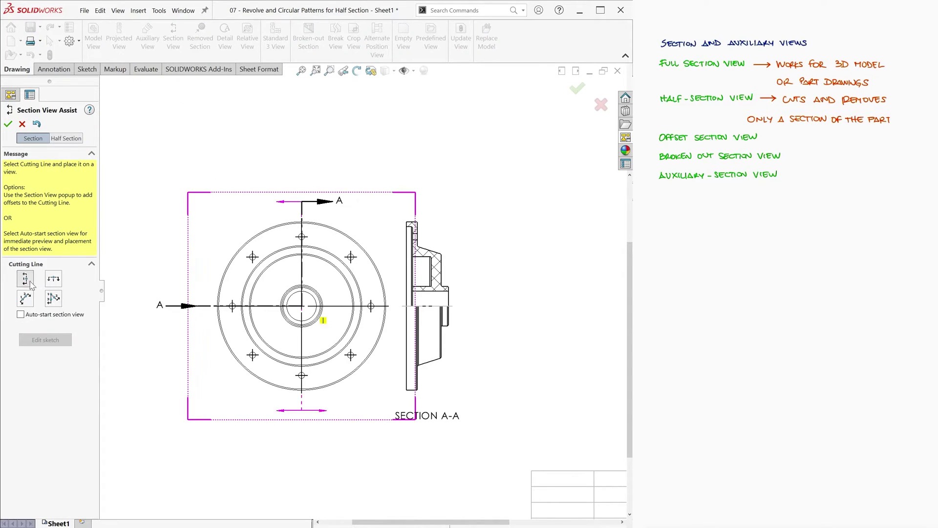
pyautogui.click(303, 253)
pyautogui.click(314, 247)
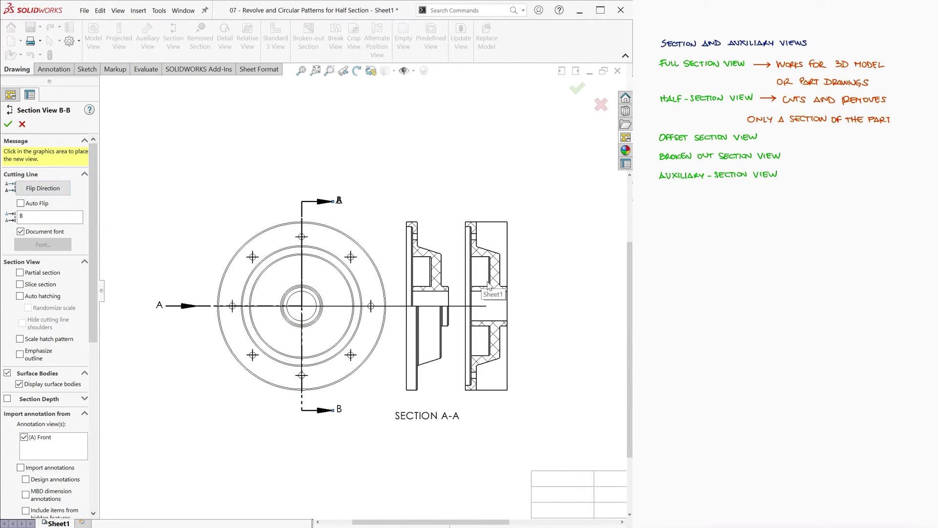
pyautogui.click(492, 288)
pyautogui.moveTo(506, 295); pyautogui.dragTo(517, 296)
# Place the flange's front view on the sheet beside the section views
pyautogui.click(625, 137)
pyautogui.moveTo(477, 221); pyautogui.dragTo(555, 327)
pyautogui.click(557, 327)
pyautogui.click(329, 71)
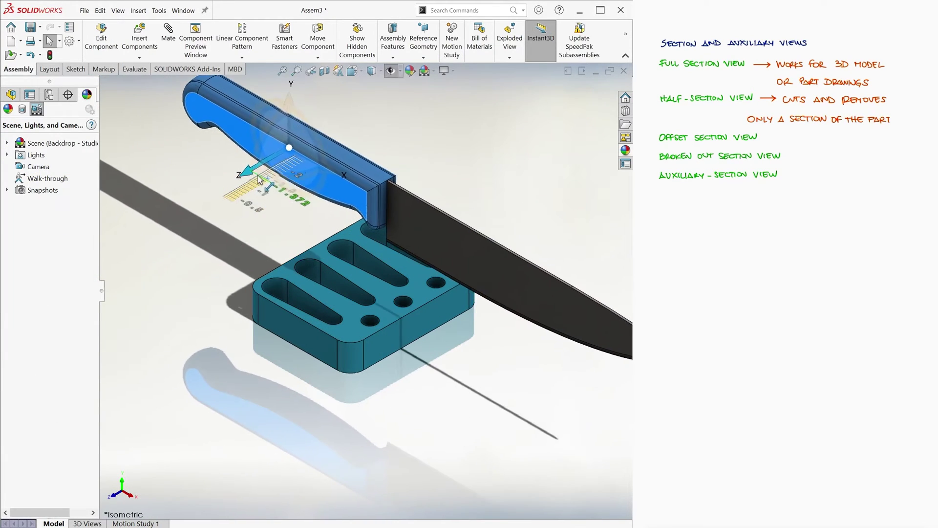
# Shift the knife along its triad axes so that only the blade extends across the slotted block
pyautogui.moveTo(257, 175); pyautogui.dragTo(269, 168)
pyautogui.moveTo(296, 109); pyautogui.dragTo(309, 153)
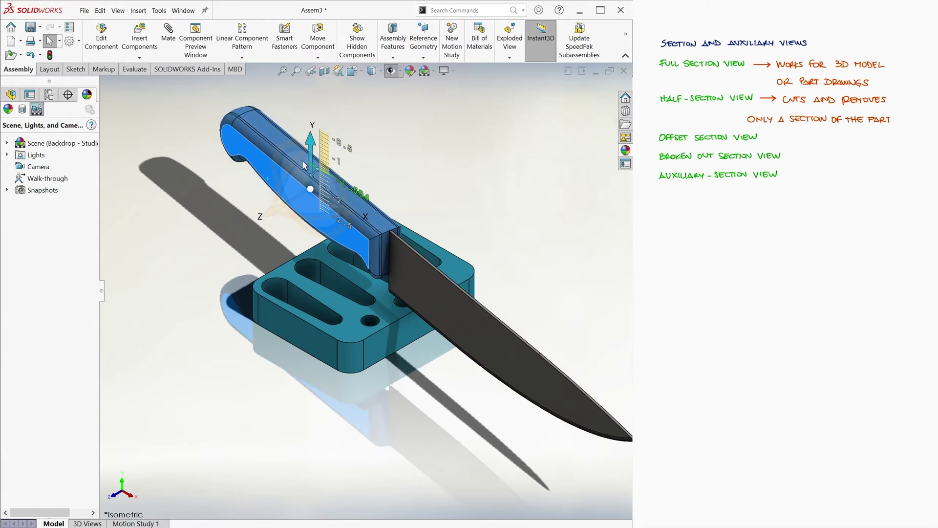
pyautogui.moveTo(357, 213); pyautogui.dragTo(207, 127)
pyautogui.moveTo(117, 114)
pyautogui.mouseDown()
pyautogui.moveTo(62, 142)
pyautogui.moveTo(120, 115)
pyautogui.moveTo(122, 127)
pyautogui.mouseUp()
pyautogui.scroll(1, 115, 137)
pyautogui.moveTo(164, 195); pyautogui.dragTo(150, 204)
pyautogui.moveTo(119, 118)
pyautogui.mouseDown()
pyautogui.moveTo(126, 148)
pyautogui.moveTo(130, 119)
pyautogui.mouseUp()
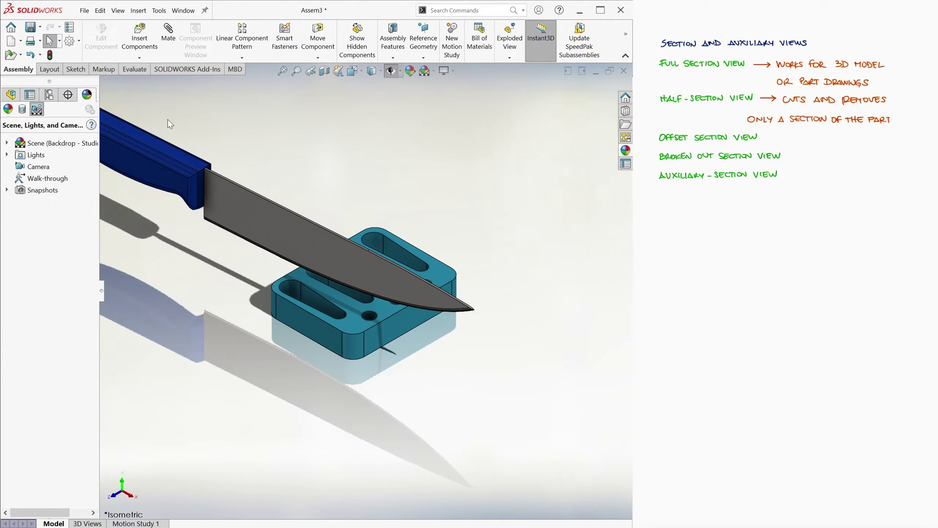
# Reposition the knife with its triad for another cut through the slotted block
pyautogui.rightClick(168, 151)
pyautogui.scroll(1, 538, 435)
pyautogui.moveTo(218, 132); pyautogui.dragTo(218, 187)
pyautogui.moveTo(261, 238); pyautogui.dragTo(222, 190)
pyautogui.scroll(-4, 344, 283)
pyautogui.moveTo(532, 427); pyautogui.dragTo(562, 444)
pyautogui.scroll(3, 587, 415)
pyautogui.moveTo(415, 370); pyautogui.dragTo(408, 409)
# Sketch a rectangle on the block's front face and cut it 15 mm deep through the first slot
pyautogui.click(473, 343)
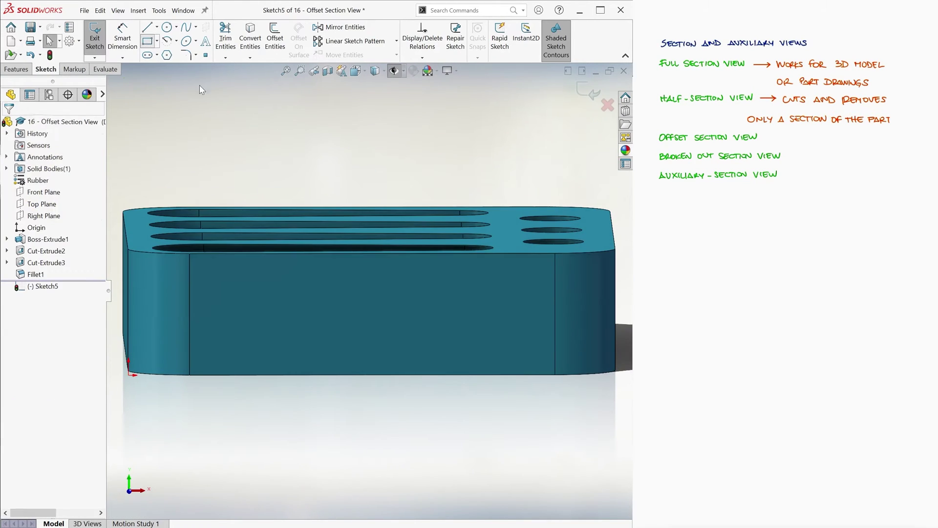
pyautogui.click(509, 394)
pyautogui.click(119, 212)
pyautogui.hotkey('ctrl', '7')
pyautogui.moveTo(385, 150); pyautogui.dragTo(373, 206, button='middle')
pyautogui.doubleClick(55, 221)
pyautogui.write('15')
pyautogui.press('Return')
pyautogui.moveTo(193, 176); pyautogui.dragTo(203, 101, button='middle')
# Start a second extruded cut by sketching a rectangle over the hole end of the block's cut front face
pyautogui.click(237, 37)
pyautogui.click(302, 360)
pyautogui.click(147, 41)
pyautogui.click(503, 351)
pyautogui.click(623, 204)
pyautogui.click(583, 90)
# Cut the second rectangle 13 mm deep through the nearest round hole
pyautogui.hotkey('ctrl', '7')
pyautogui.click(63, 221)
pyautogui.hotkey('ctrl', 'a')
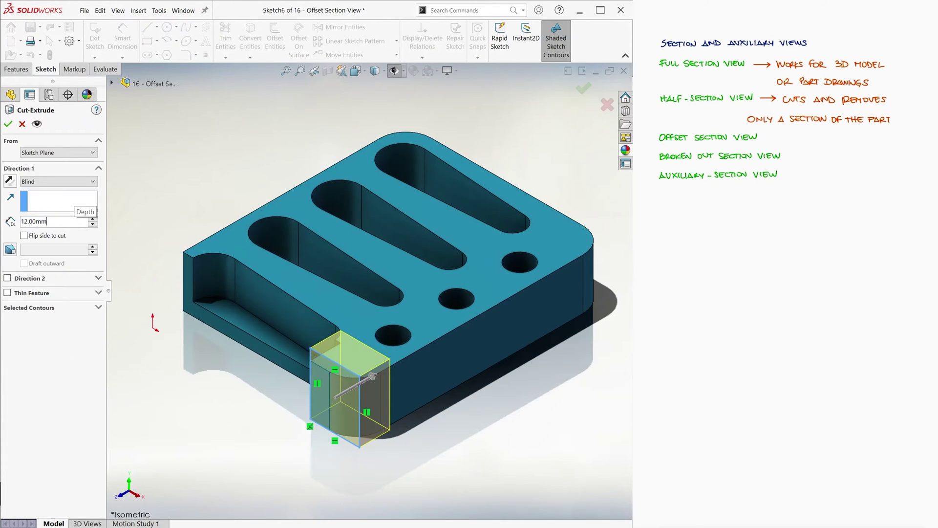
pyautogui.write('13')
pyautogui.press('Return')
pyautogui.moveTo(230, 151); pyautogui.dragTo(181, 211, button='middle')
pyautogui.click(583, 89)
pyautogui.hotkey('ctrl', '7')
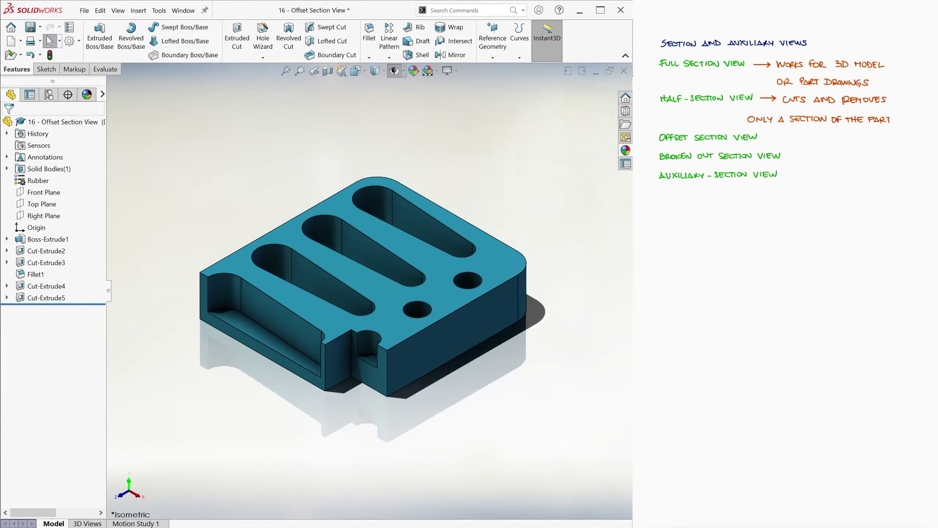
# Colour the two offset cut faces of the block orange
pyautogui.click(315, 376)
pyautogui.keyDown('ctrl'); pyautogui.click(371, 375); pyautogui.keyUp('ctrl')
pyautogui.rightClick(377, 374)
pyautogui.click(419, 328)
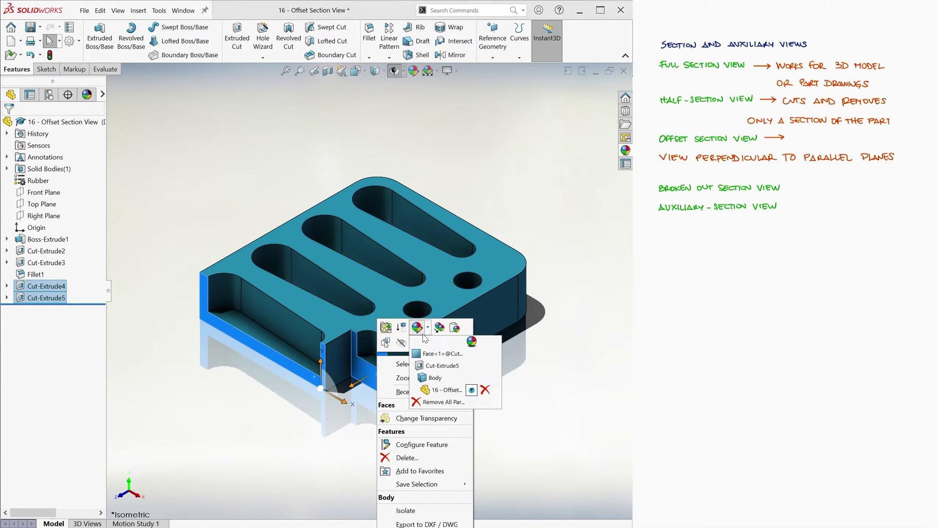
pyautogui.click(442, 354)
pyautogui.click(31, 341)
pyautogui.click(280, 132)
pyautogui.click(583, 89)
pyautogui.moveTo(543, 195); pyautogui.dragTo(179, 368, button='middle')
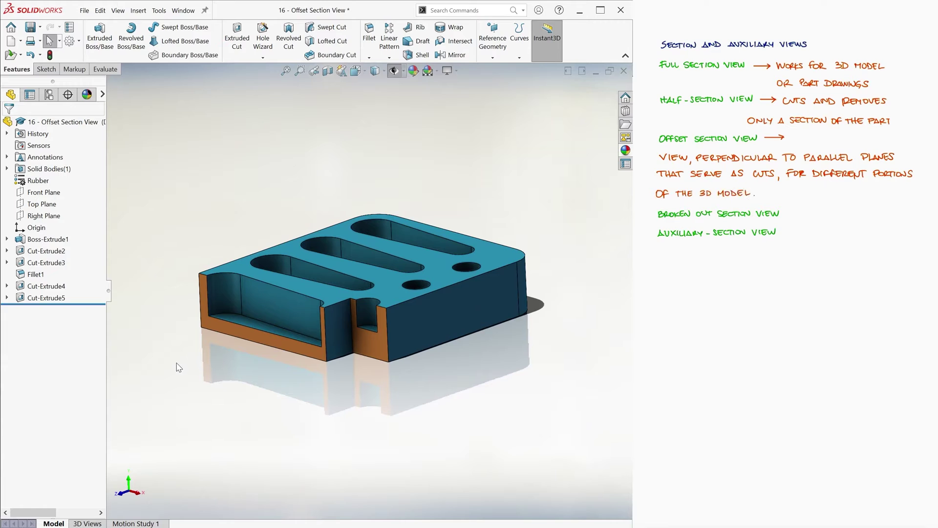
# Delete Cut-Extrude5, Cut-Extrude4 and the leftover sketches from the block
pyautogui.click(46, 298)
pyautogui.press('Delete')
pyautogui.click(419, 102)
pyautogui.click(46, 285)
pyautogui.press('Delete')
pyautogui.click(418, 102)
pyautogui.click(45, 286)
pyautogui.press('Delete')
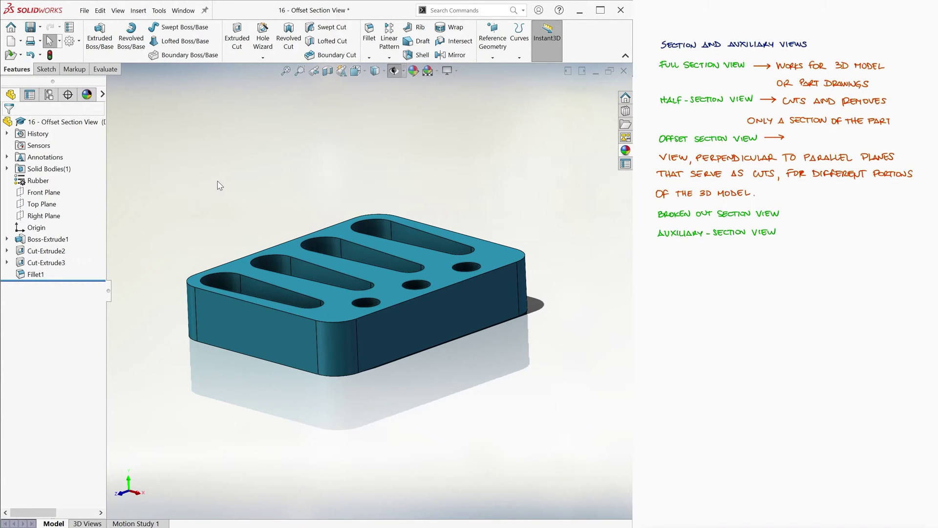
# Make a drawing from the block part and place its top view on the upper part of the sheet
pyautogui.click(85, 10)
pyautogui.click(112, 100)
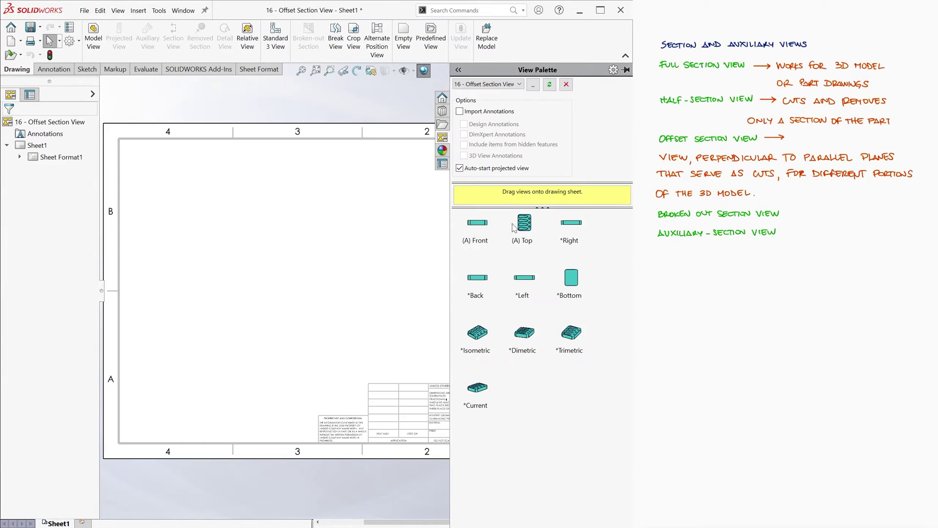
pyautogui.moveTo(486, 314)
pyautogui.mouseDown()
pyautogui.moveTo(310, 274)
pyautogui.moveTo(347, 248)
pyautogui.mouseUp()
pyautogui.press('Escape')
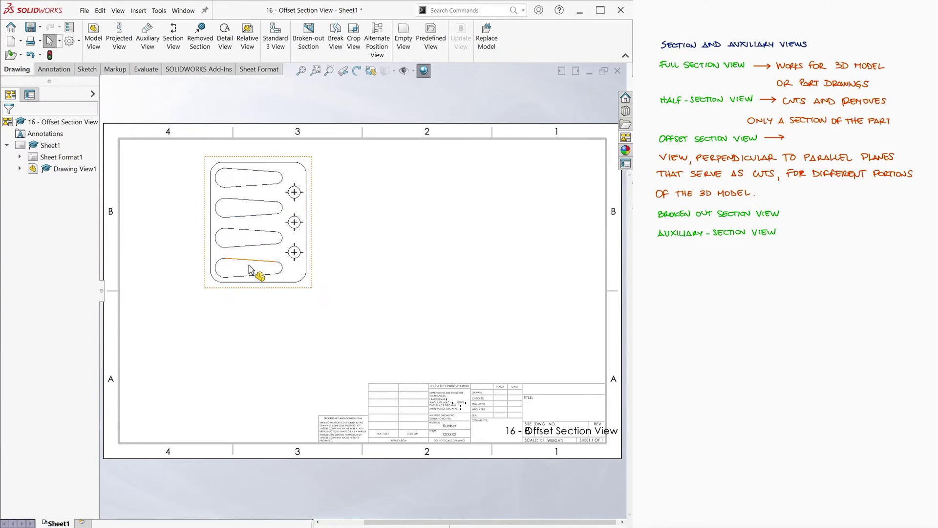
# Start a section view of the block's top view with a horizontal cutting line through the centre of the lowest slot
pyautogui.scroll(-5, 251, 269)
pyautogui.click(173, 38)
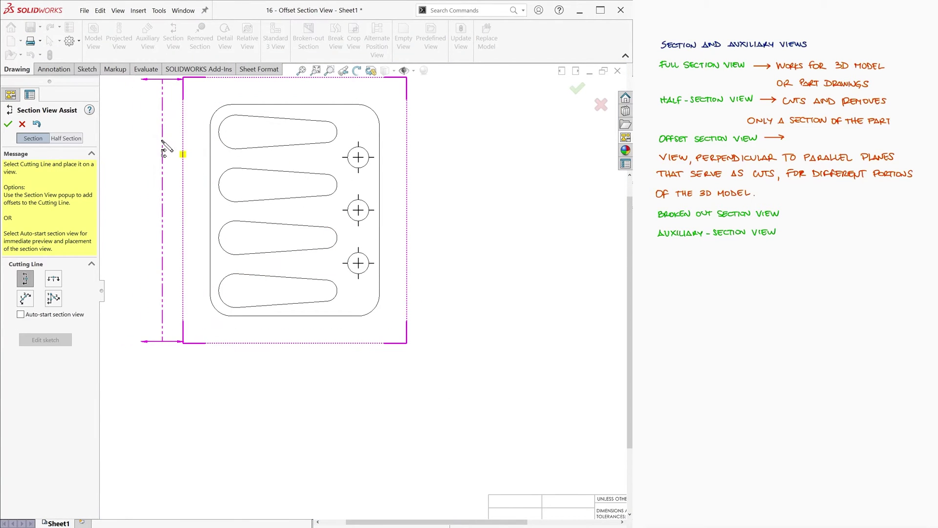
pyautogui.click(53, 279)
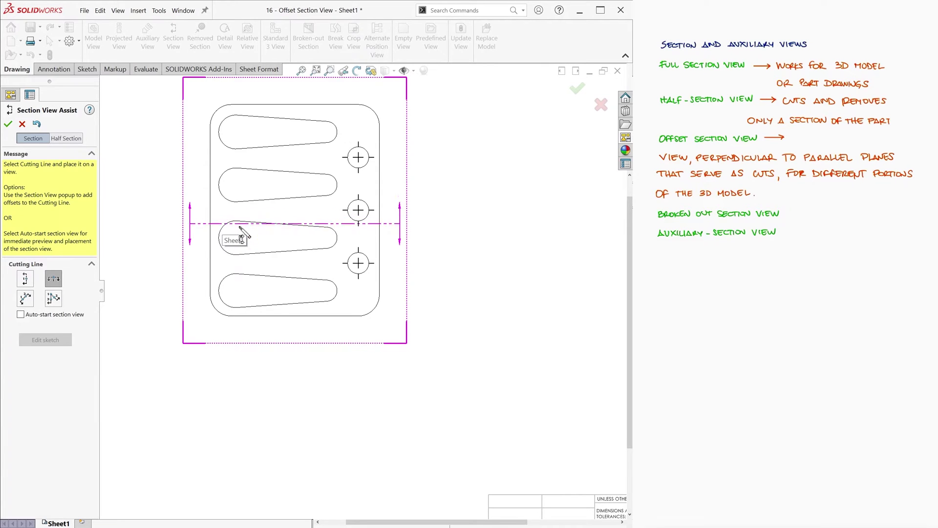
pyautogui.click(236, 291)
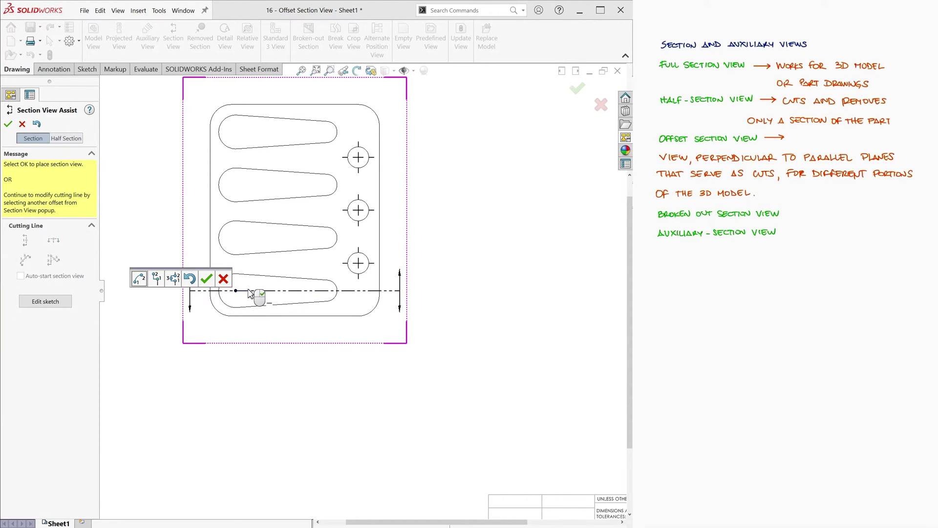
# Add a single offset to the cutting line just past the slot, through the lowest round hole, and place the section view below
pyautogui.click(139, 278)
pyautogui.click(236, 290)
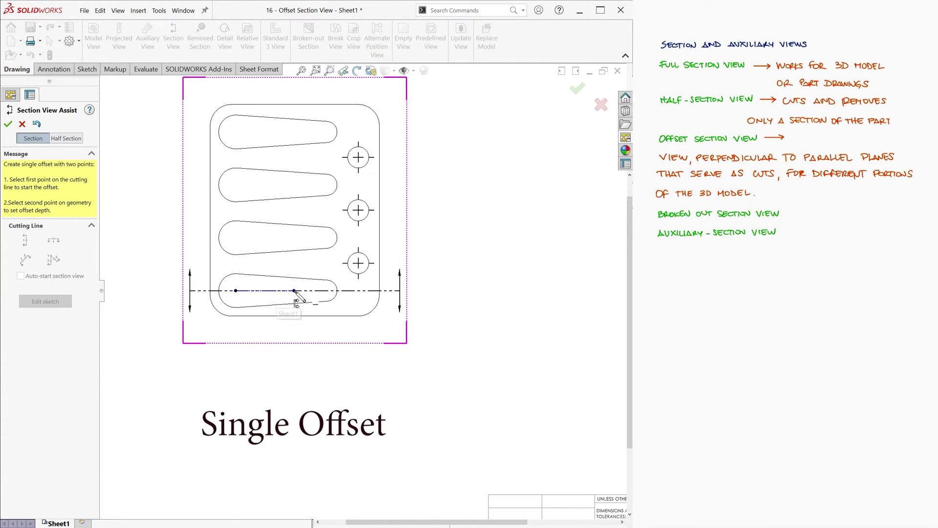
pyautogui.click(342, 291)
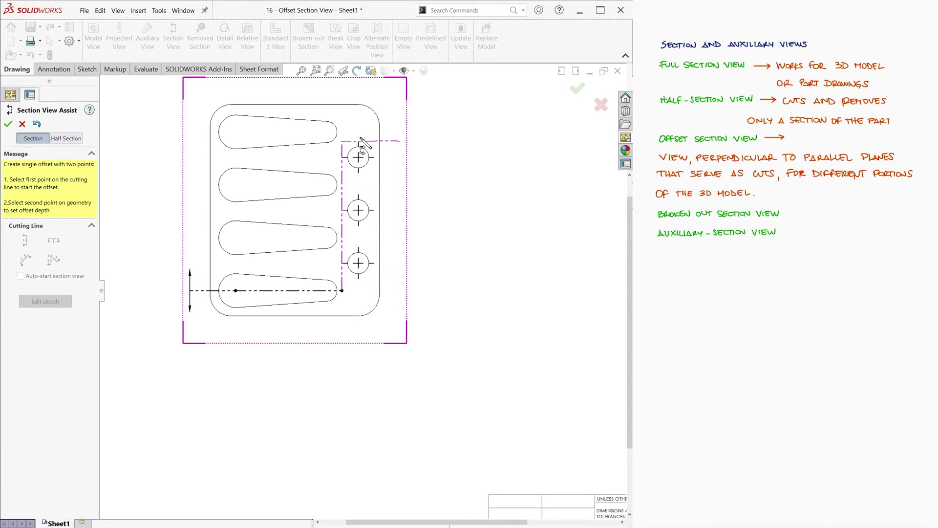
pyautogui.click(359, 264)
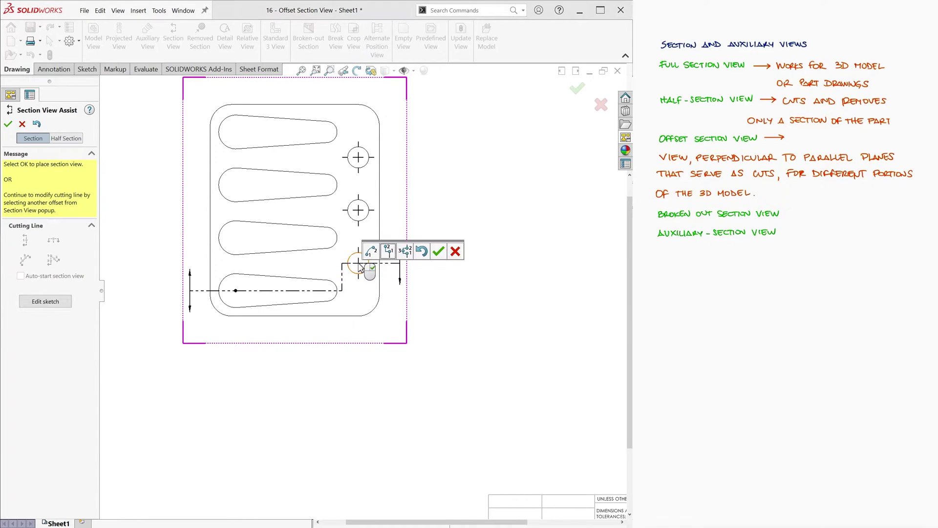
pyautogui.click(438, 252)
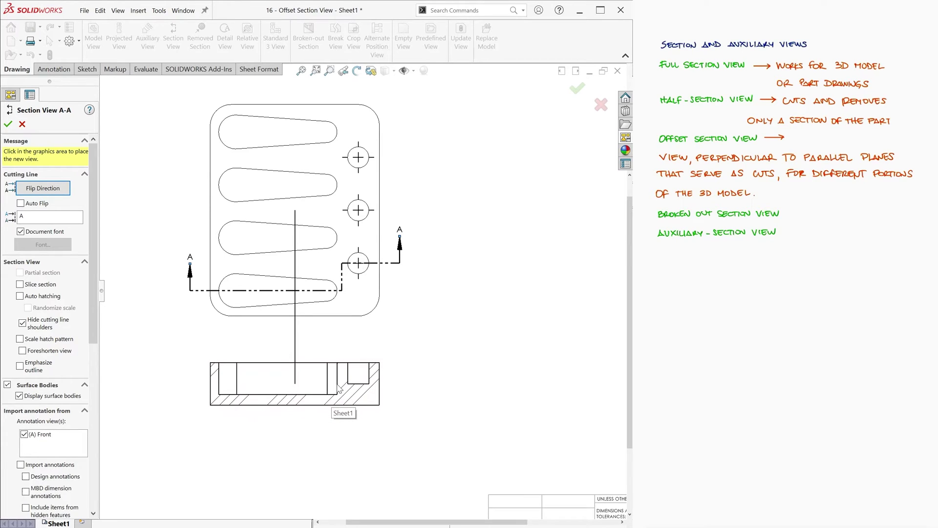
pyautogui.click(338, 389)
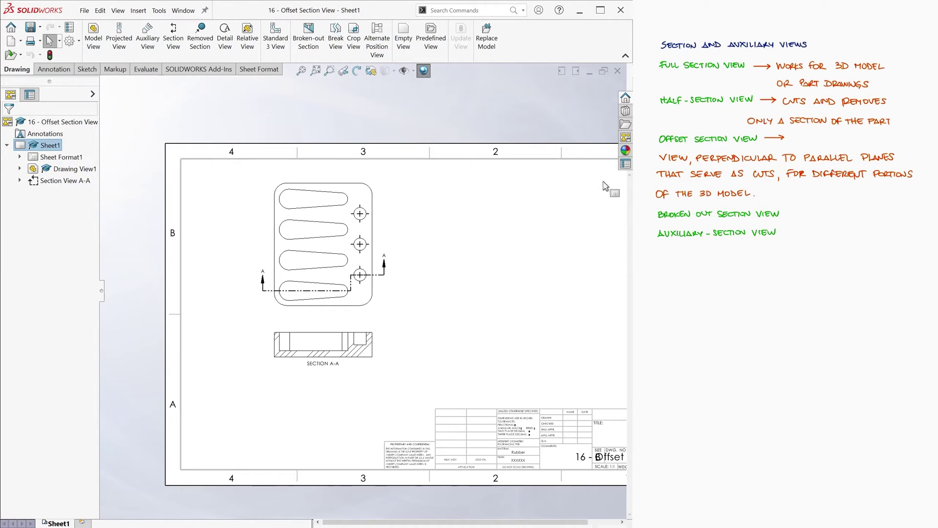
# Place an isometric view of the block on the sheet beside the top and section views
pyautogui.click(625, 138)
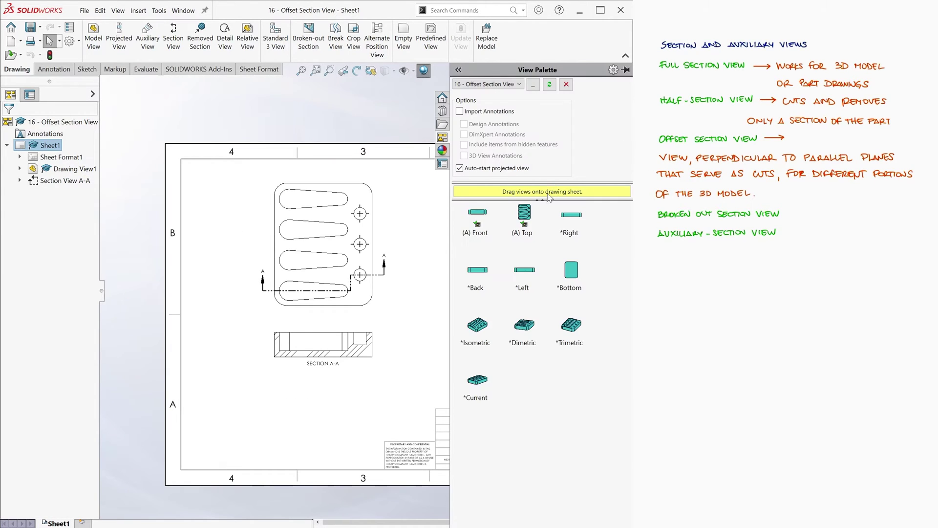
pyautogui.moveTo(487, 330)
pyautogui.mouseDown()
pyautogui.moveTo(484, 239)
pyautogui.moveTo(513, 281)
pyautogui.mouseUp()
# Sketch a closed broken-out section spline on the isometric view around the near corner, overlapping the nearest slot and round hole
pyautogui.click(314, 47)
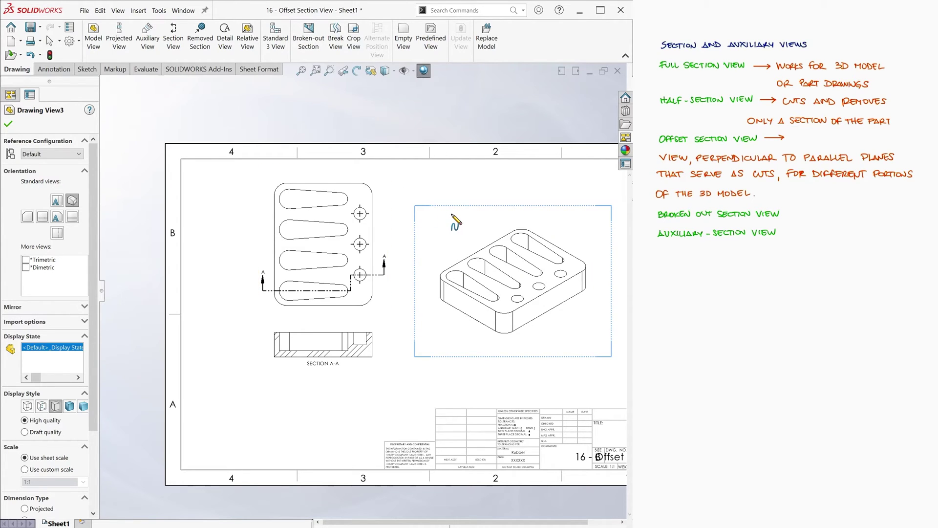
pyautogui.click(454, 220)
pyautogui.scroll(-4, 559, 315)
pyautogui.click(408, 280)
pyautogui.click(372, 289)
pyautogui.click(389, 313)
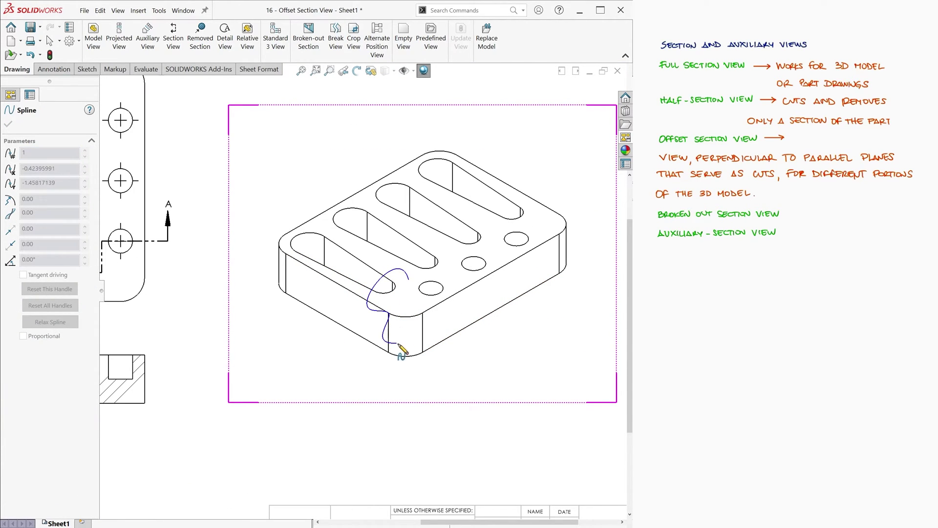
pyautogui.click(404, 343)
pyautogui.click(437, 325)
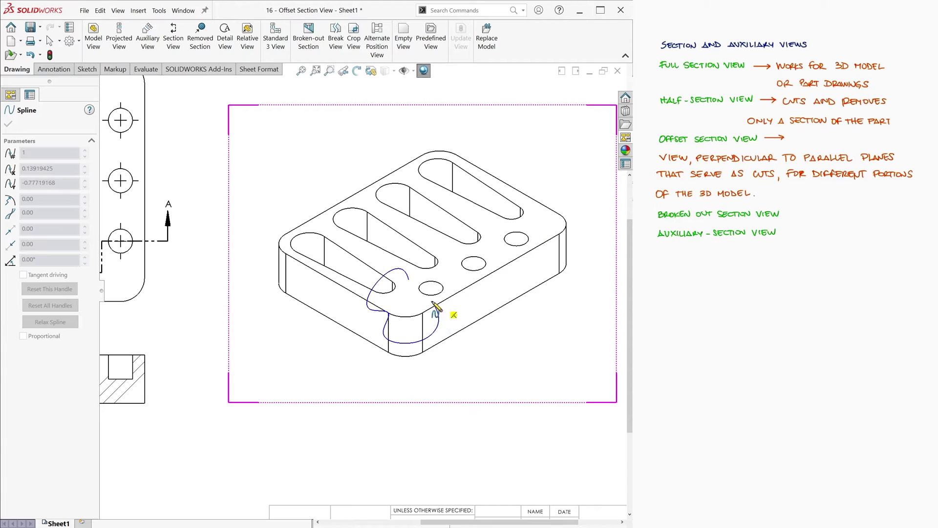
pyautogui.click(409, 280)
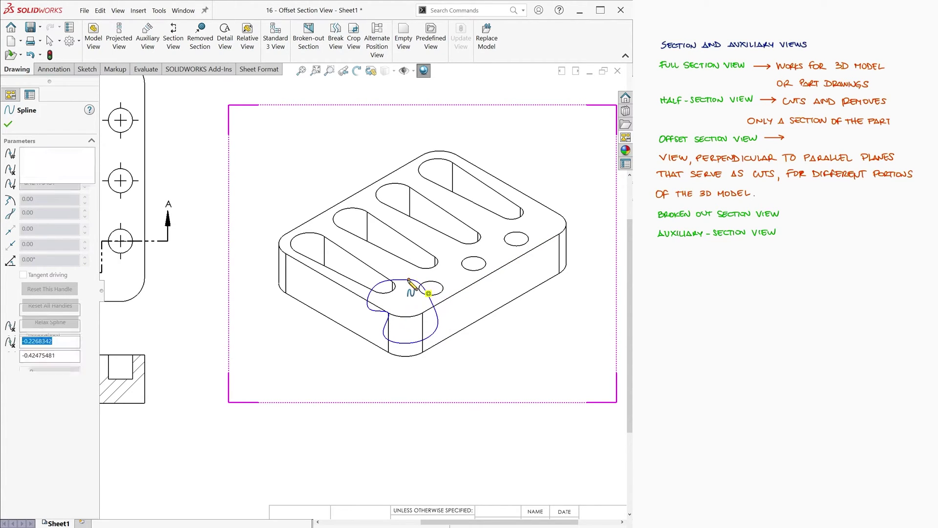
# Preview the broken-out section and adjust its depth to expose the block's material at the near corner
pyautogui.click(25, 194)
pyautogui.click(87, 177)
pyautogui.click(86, 177)
pyautogui.click(86, 177)
pyautogui.click(87, 177)
pyautogui.click(86, 176)
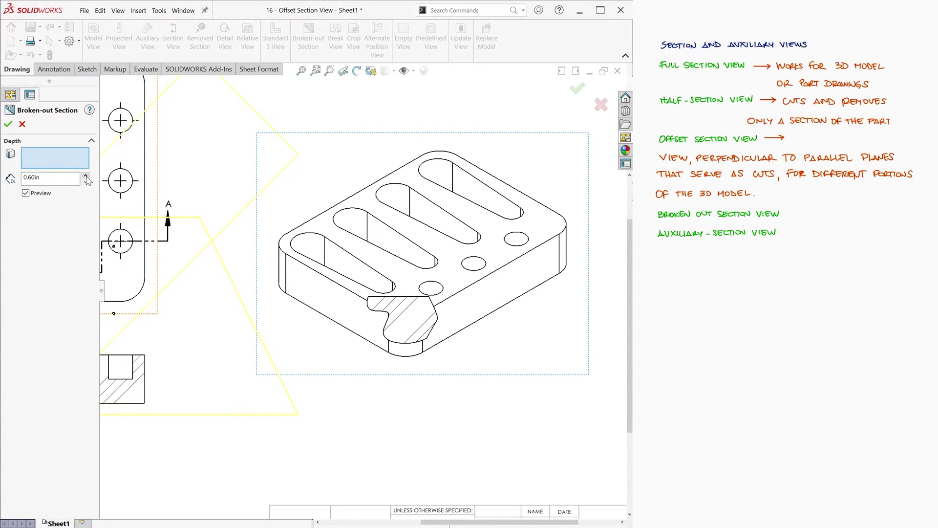
pyautogui.click(86, 177)
pyautogui.click(87, 177)
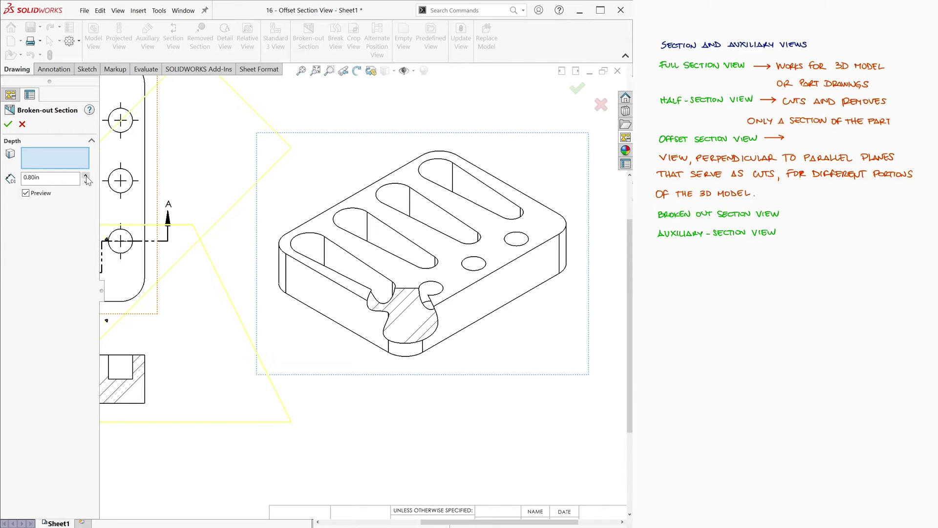
pyautogui.click(87, 177)
pyautogui.click(86, 177)
pyautogui.click(86, 177)
pyautogui.click(87, 177)
pyautogui.click(86, 177)
pyautogui.click(86, 181)
pyautogui.click(86, 181)
pyautogui.click(86, 181)
pyautogui.click(86, 181)
pyautogui.click(86, 181)
pyautogui.click(86, 175)
pyautogui.click(86, 175)
pyautogui.click(86, 176)
pyautogui.click(577, 88)
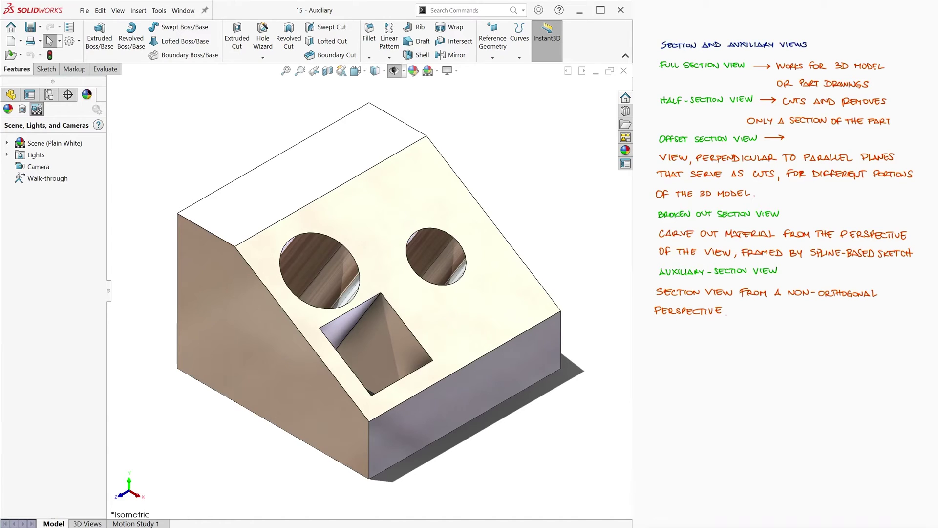
# Make a drawing of the 15 - Auxiliary part on a B (ANSI) Landscape sheet and place its front view
pyautogui.click(84, 10)
pyautogui.click(147, 96)
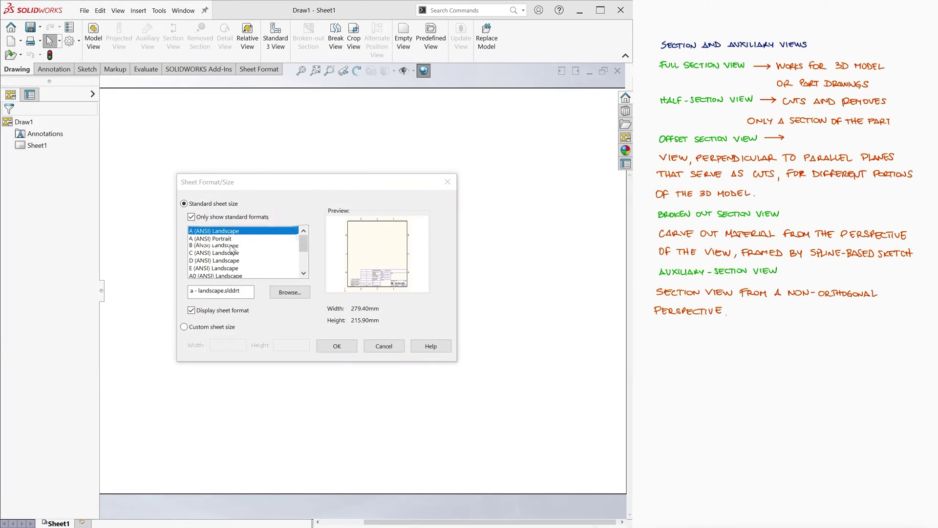
pyautogui.click(333, 344)
pyautogui.moveTo(479, 267); pyautogui.dragTo(256, 275)
pyautogui.press('Escape')
# Set the front view's display style to Hidden Lines Visible
pyautogui.click(255, 271)
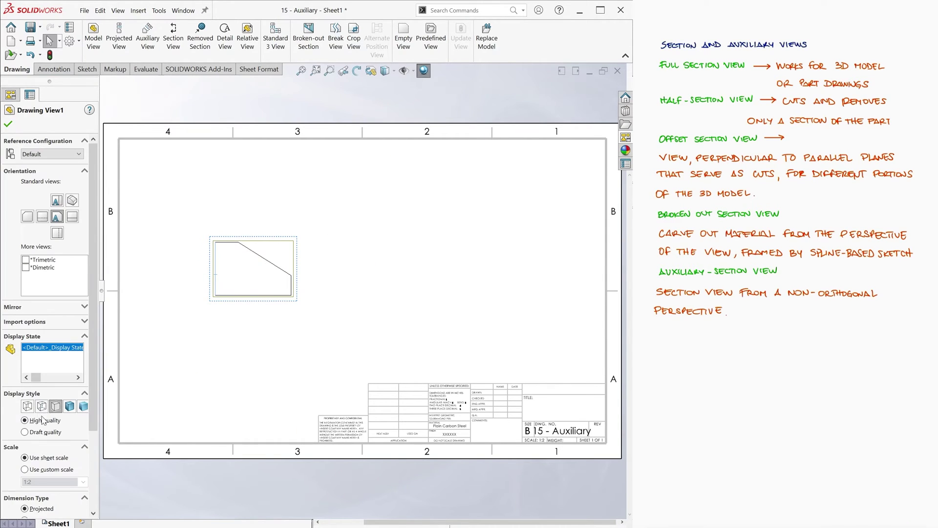
pyautogui.click(42, 408)
pyautogui.click(171, 337)
# Sketch a slanted line about 9 in long from the front view's upper-left corner to beyond its lower-right corner
pyautogui.click(87, 69)
pyautogui.click(134, 28)
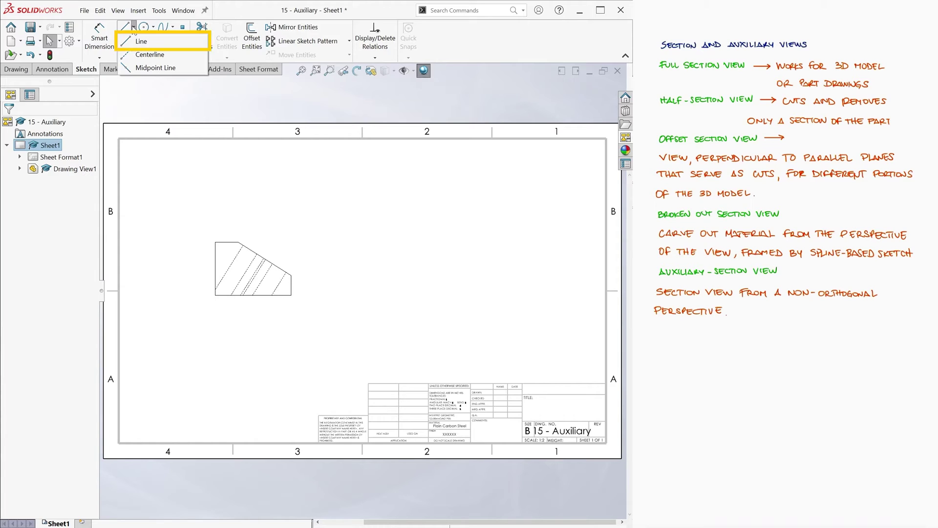
pyautogui.click(186, 47)
pyautogui.scroll(-5, 252, 342)
pyautogui.scroll(2, 386, 257)
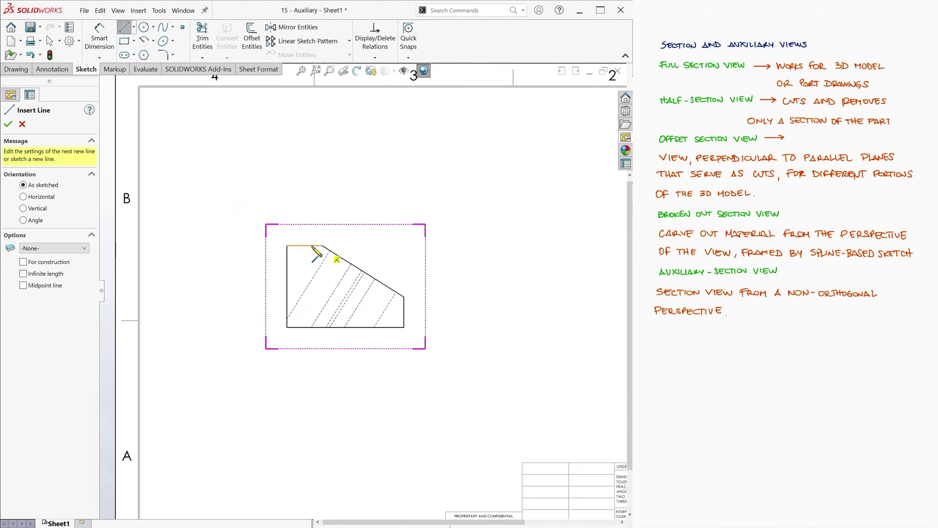
pyautogui.click(287, 246)
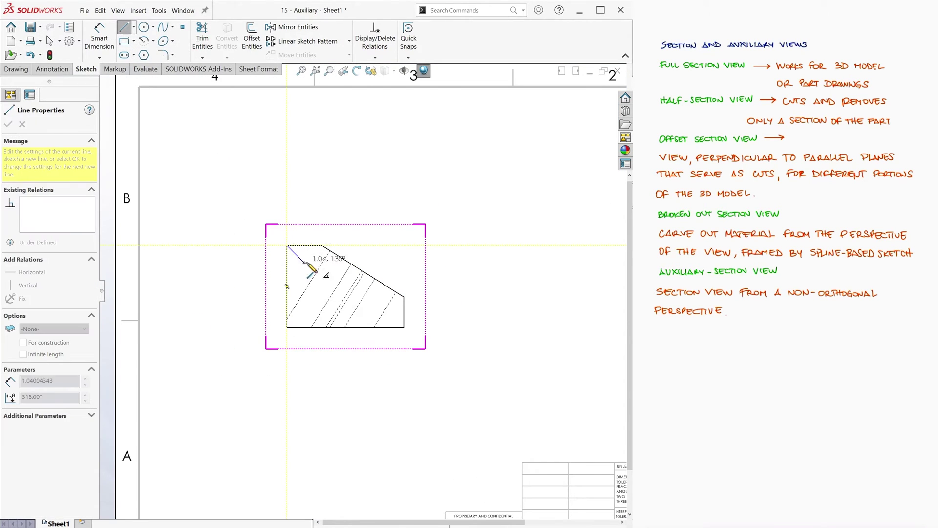
pyautogui.click(463, 362)
pyautogui.press('Escape')
# Add a Parallel relation between the sketched line and the part's sloped edge
pyautogui.scroll(-1, 465, 338)
pyautogui.click(376, 57)
pyautogui.click(384, 84)
pyautogui.click(410, 328)
pyautogui.click(412, 333)
pyautogui.click(10, 299)
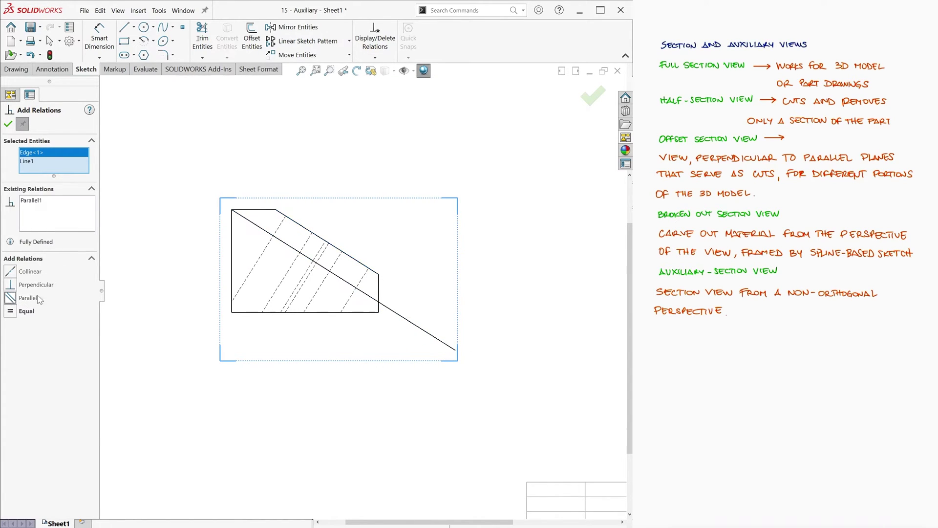
pyautogui.click(8, 124)
# Create an auxiliary section view from the sketched line, place it above the sloped edge and move it closer to the front view
pyautogui.click(16, 69)
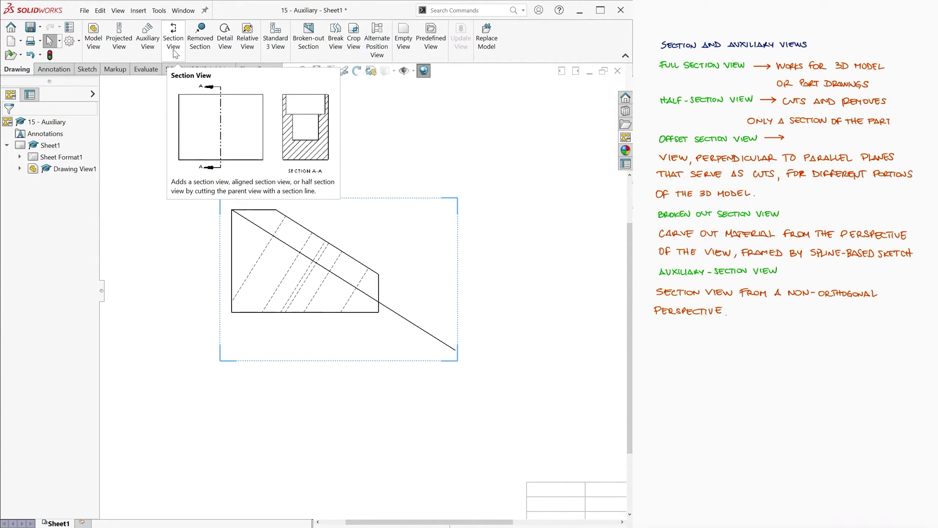
pyautogui.click(266, 232)
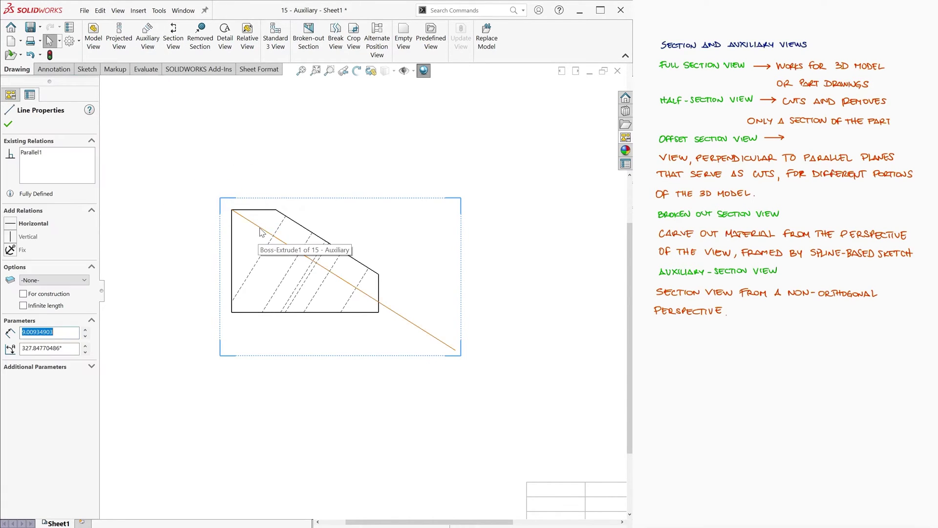
pyautogui.click(174, 48)
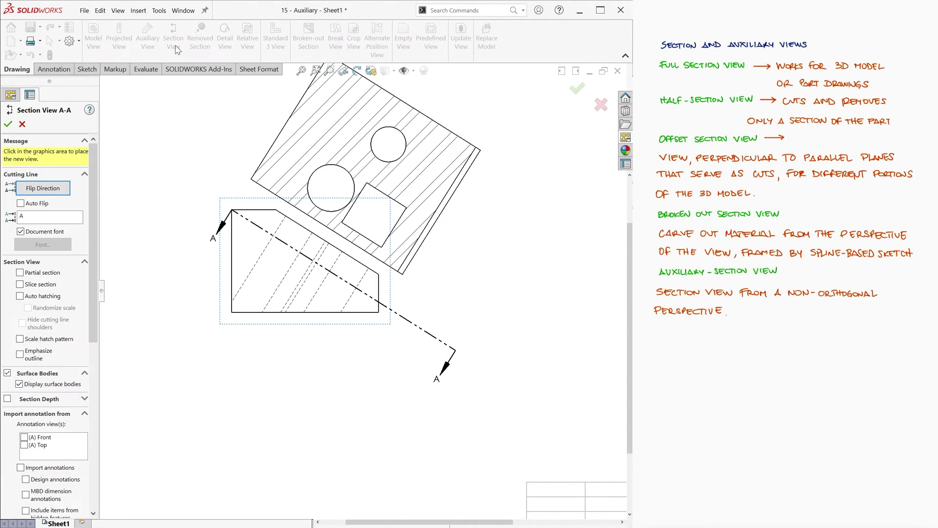
pyautogui.click(406, 201)
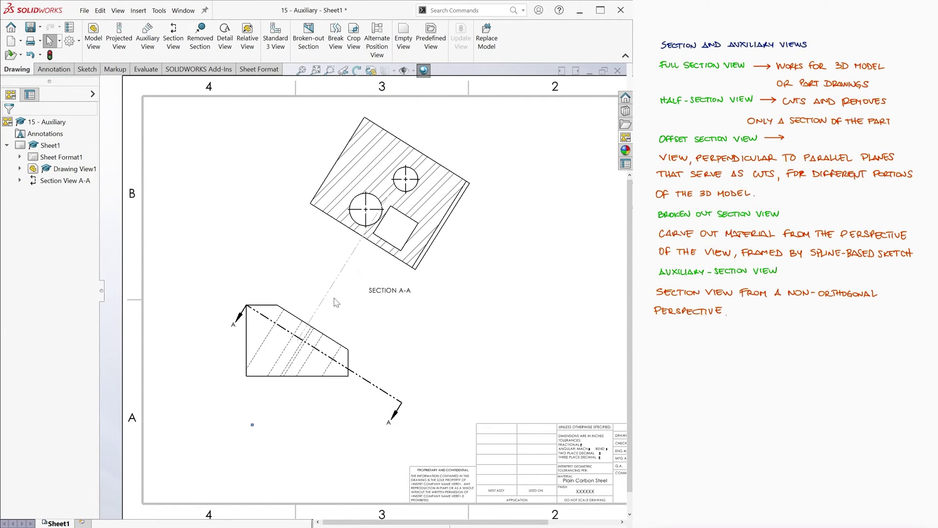
pyautogui.moveTo(357, 277); pyautogui.dragTo(335, 312)
# Import the model's dimensions into the front view and the auxiliary section view with Model Items
pyautogui.scroll(-3, 340, 316)
pyautogui.click(139, 11)
pyautogui.click(158, 23)
pyautogui.click(54, 235)
pyautogui.click(48, 244)
pyautogui.click(8, 134)
pyautogui.scroll(3, 364, 291)
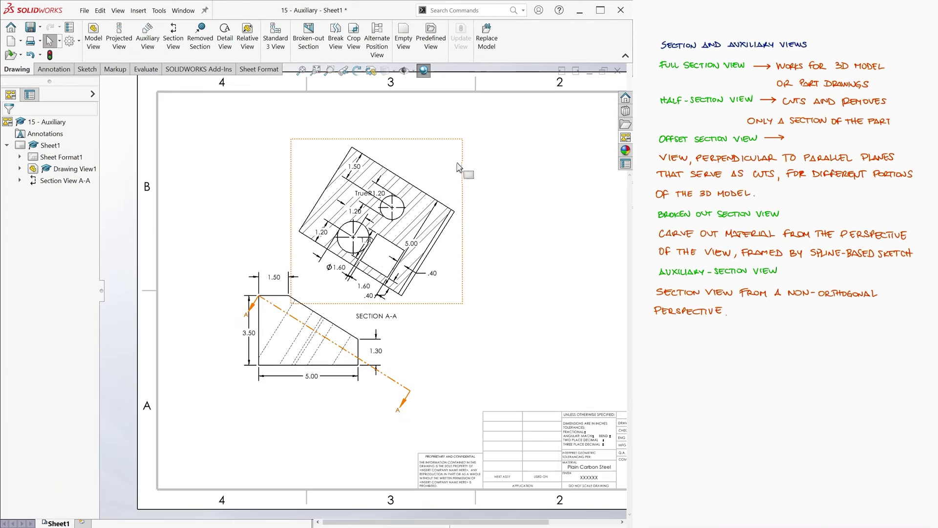
pyautogui.scroll(-1, 392, 218)
pyautogui.click(217, 330)
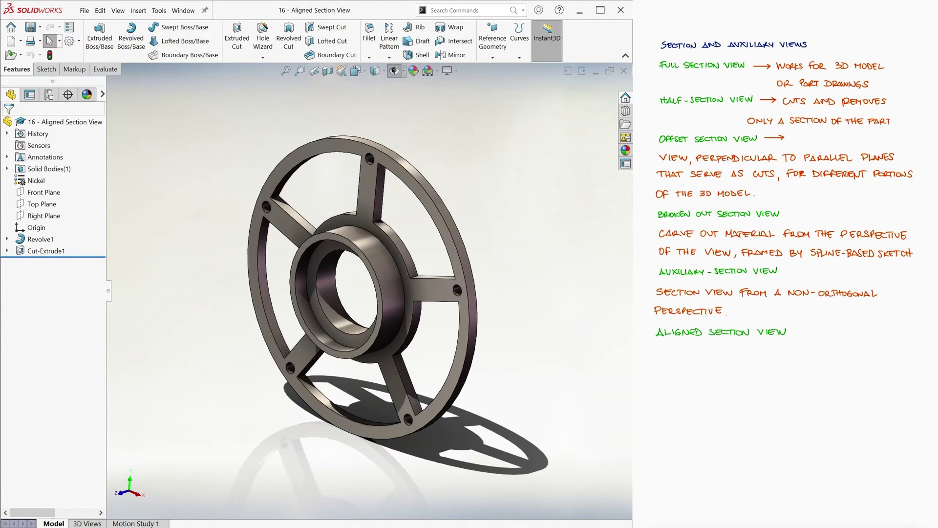
# Show a full section view of the spoked wheel model cut by the Right Plane, in isometric orientation
pyautogui.click(329, 71)
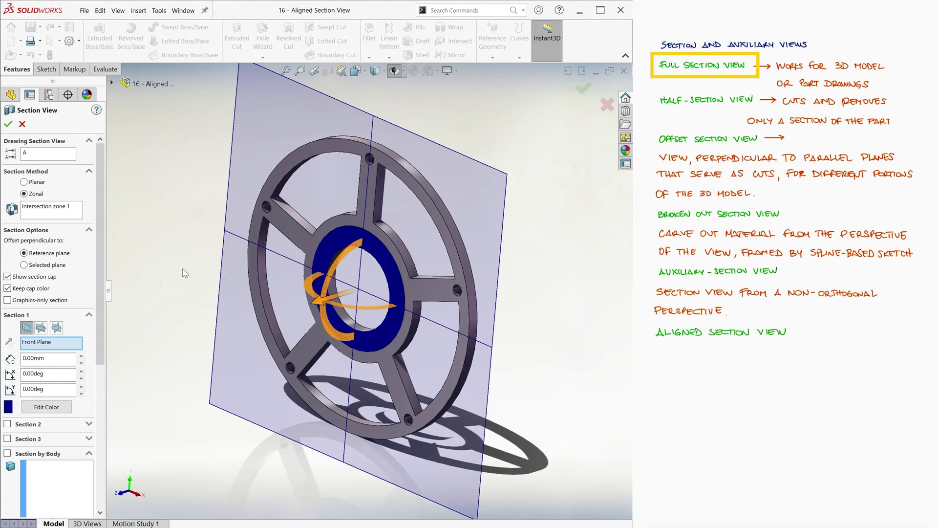
pyautogui.click(57, 328)
pyautogui.hotkey('ctrl', '7')
pyautogui.press('Return')
pyautogui.scroll(-2, 386, 385)
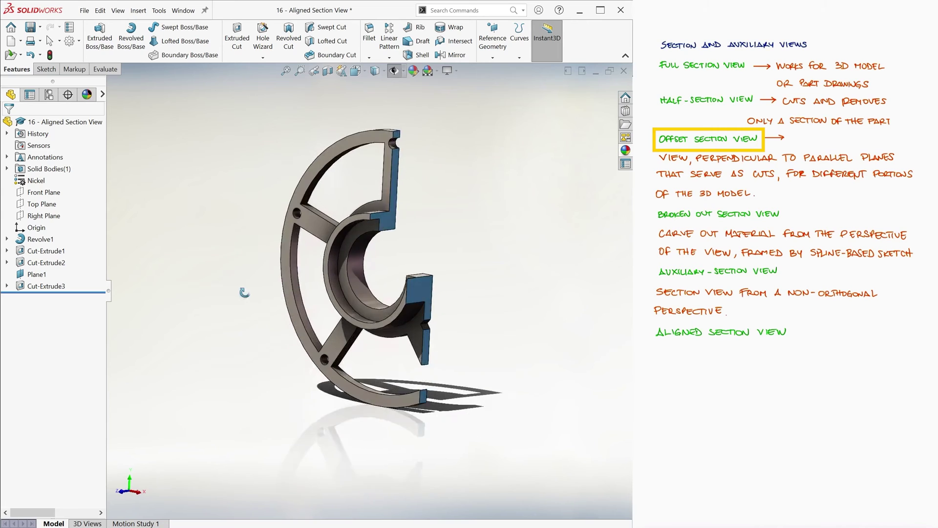
# Examine the offset-cut and aligned-cut versions of the spoked wheel from several angles
pyautogui.moveTo(244, 293); pyautogui.dragTo(248, 339, button='middle')
pyautogui.hotkey('ctrl', '7')
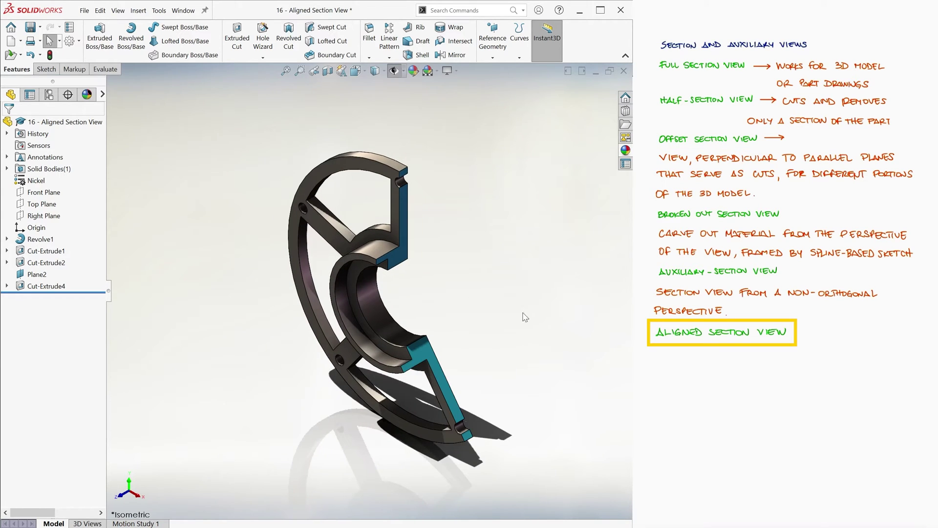
pyautogui.moveTo(538, 269); pyautogui.dragTo(540, 308, button='middle')
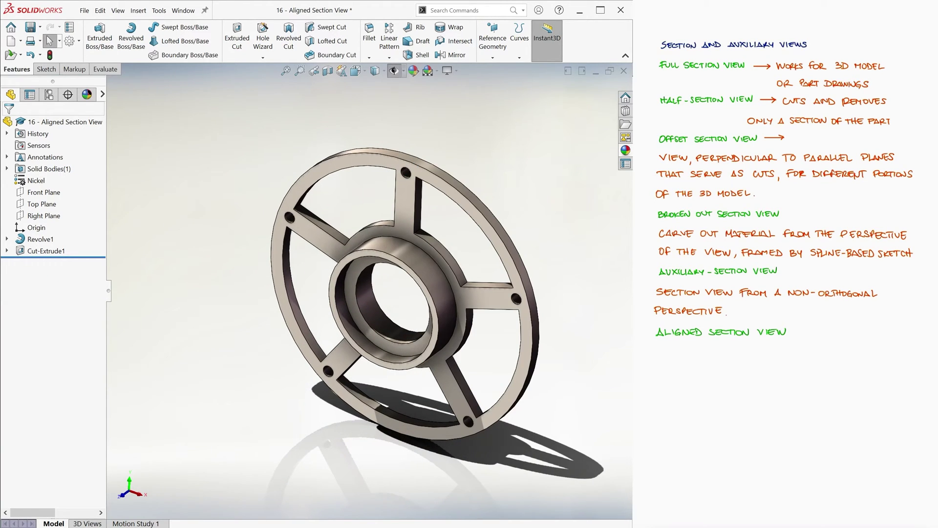
# Make a drawing from the 16 - Aligned Section View part and place only its front view on the sheet
pyautogui.click(84, 10)
pyautogui.click(117, 95)
pyautogui.click(337, 346)
pyautogui.moveTo(475, 217); pyautogui.dragTo(254, 288)
pyautogui.scroll(6, 215, 290)
pyautogui.scroll(-3, 350, 325)
pyautogui.press('Escape')
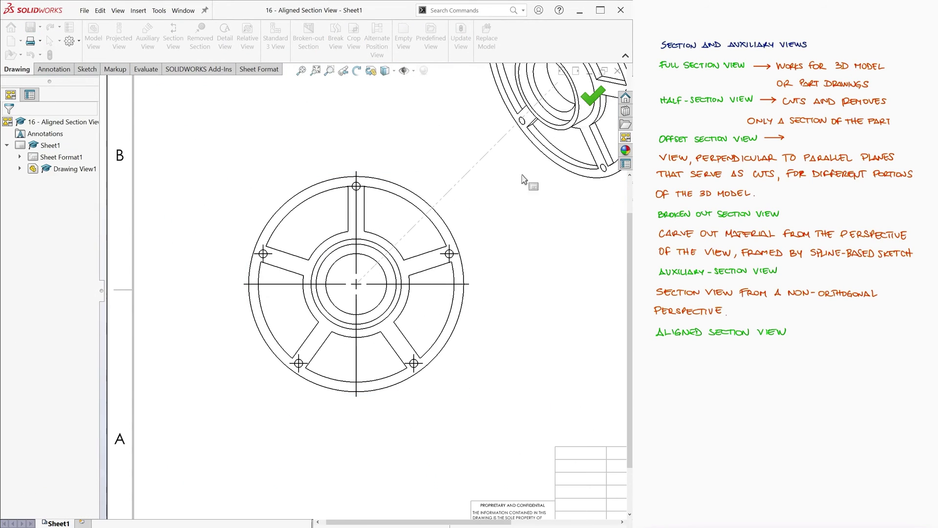
# Place an aligned section view beside the wheel, cut from the hub centre through the uppermost hole and the lower-right hole
pyautogui.click(174, 39)
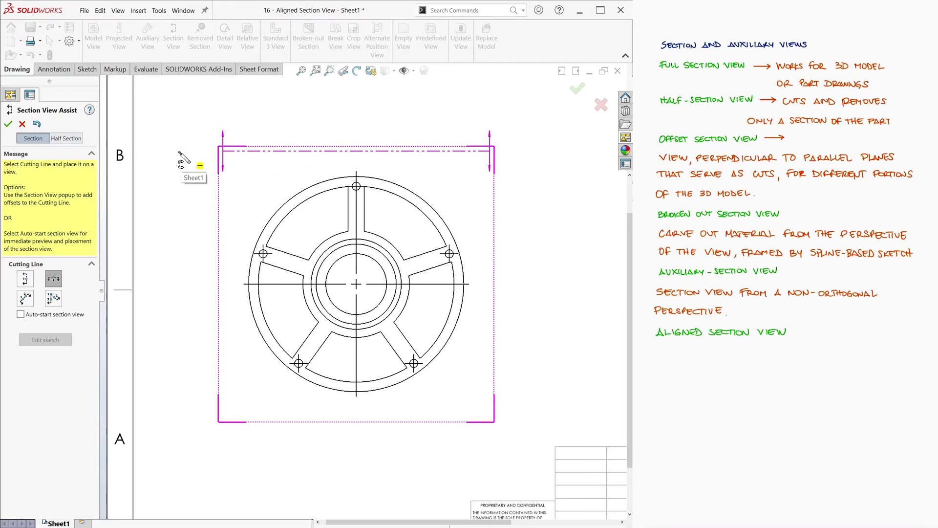
pyautogui.click(56, 302)
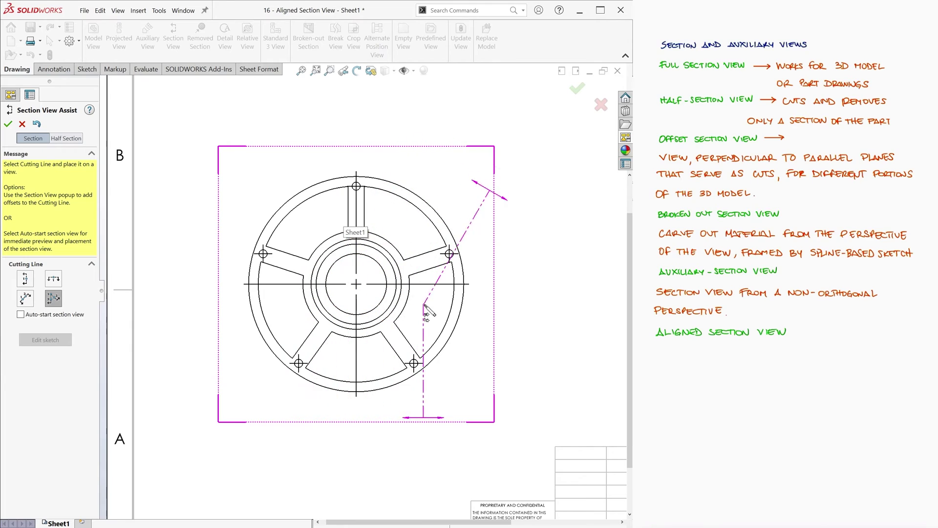
pyautogui.click(356, 283)
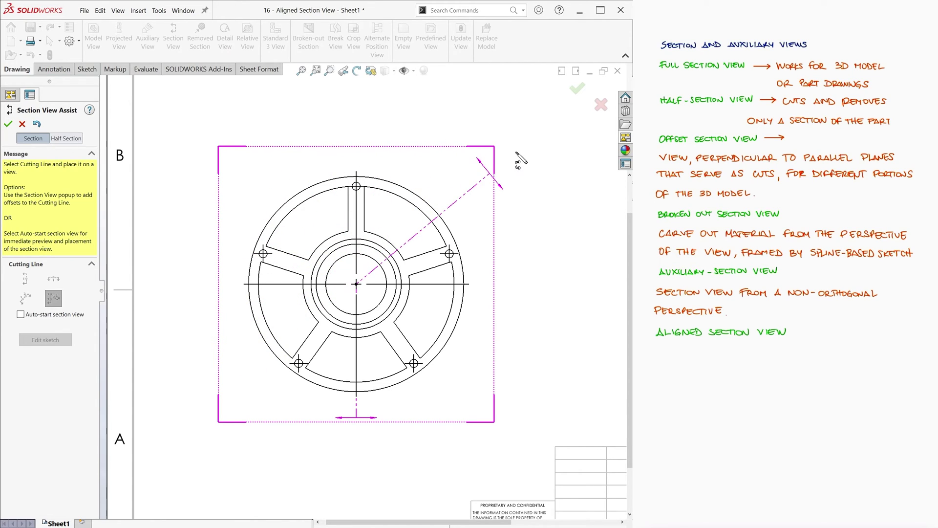
pyautogui.click(357, 186)
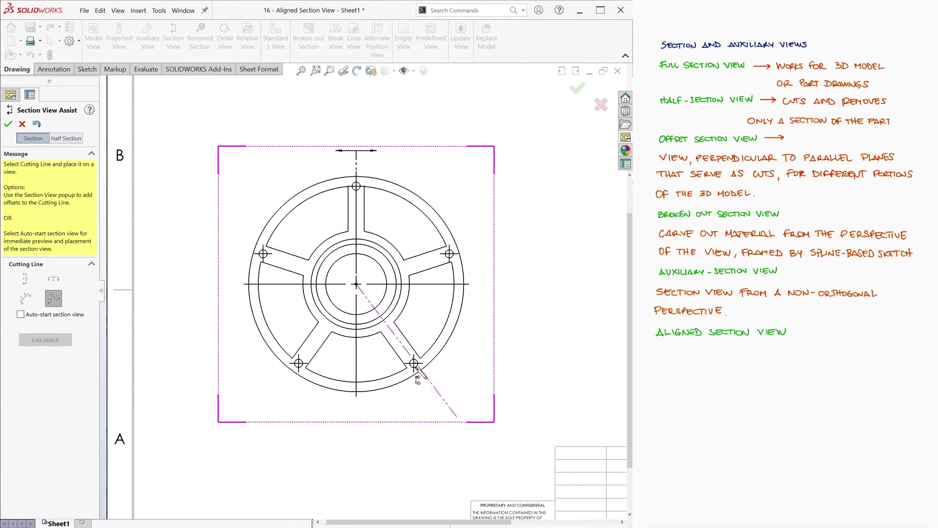
pyautogui.click(419, 370)
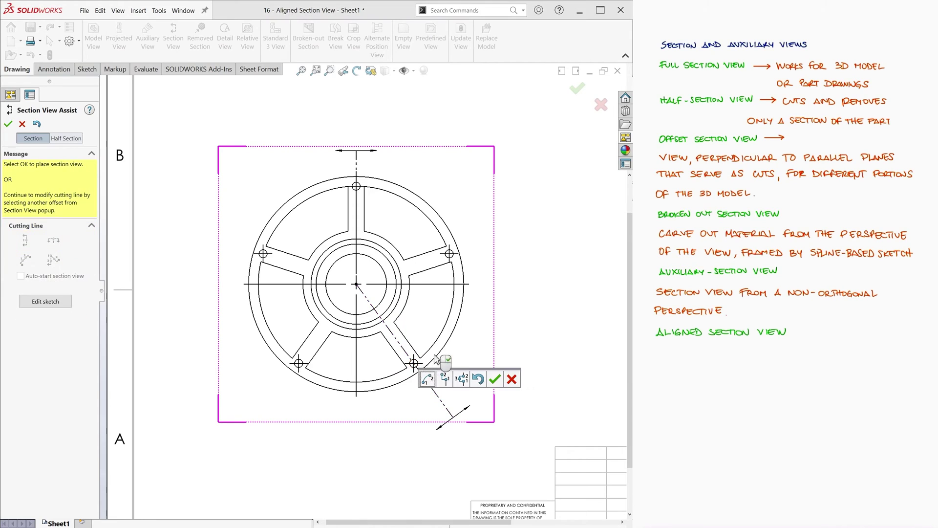
pyautogui.click(495, 379)
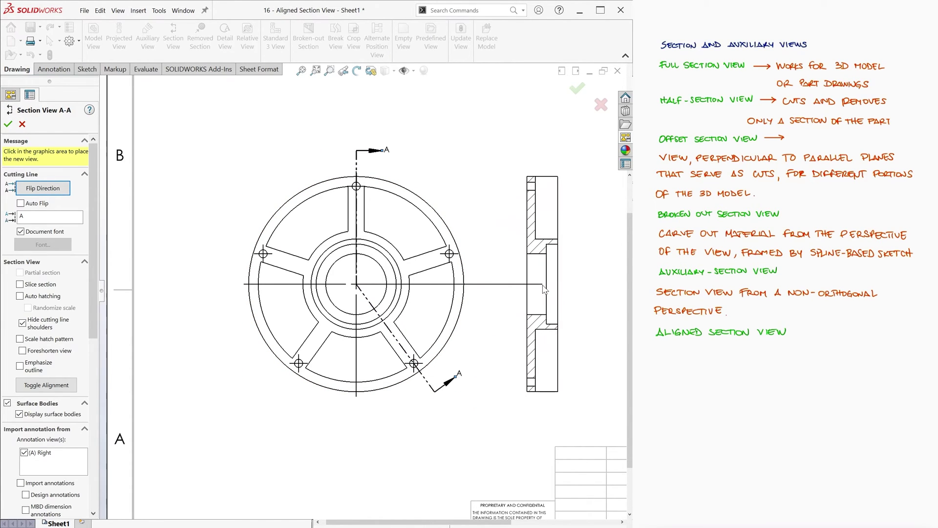
pyautogui.click(544, 317)
pyautogui.click(597, 315)
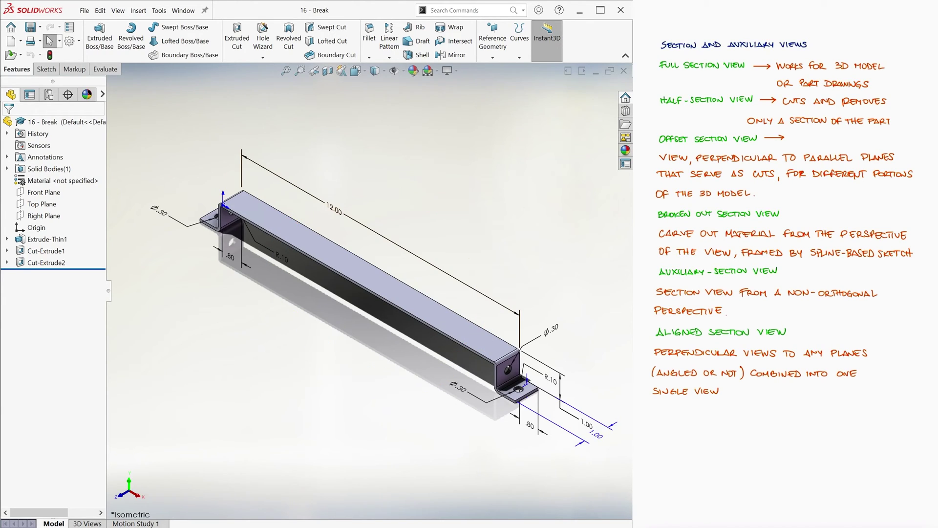
# Make a drawing from the 16 - Break part and place its front, top and right views on the sheet
pyautogui.click(84, 10)
pyautogui.click(101, 100)
pyautogui.click(337, 345)
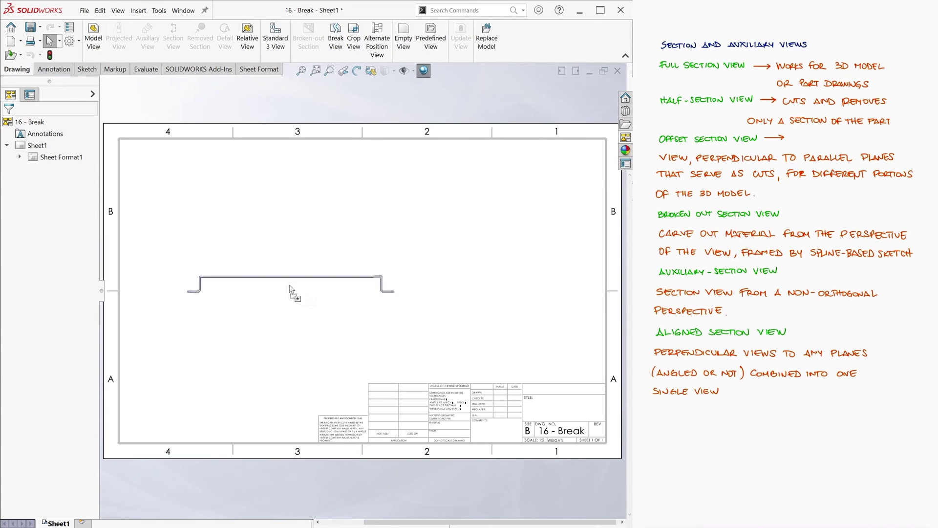
pyautogui.click(293, 292)
pyautogui.click(402, 291)
pyautogui.press('Escape')
# Set the front view's display style to Hidden Lines Visible
pyautogui.click(337, 294)
pyautogui.click(37, 405)
pyautogui.click(9, 124)
pyautogui.click(258, 217)
# Import the dimensions of the entire model into the drawing views with Model Items
pyautogui.click(330, 71)
pyautogui.moveTo(152, 233); pyautogui.dragTo(431, 332)
pyautogui.click(159, 10)
pyautogui.click(159, 28)
pyautogui.click(53, 237)
pyautogui.click(39, 246)
pyautogui.click(8, 124)
pyautogui.scroll(-1, 362, 281)
pyautogui.scroll(2, 363, 283)
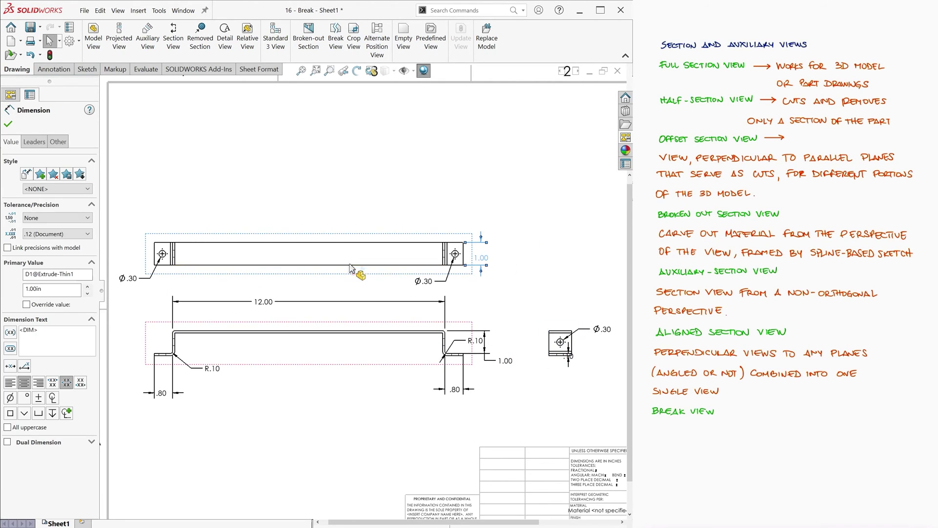
# Break the front view with a 0.5 in gap between break lines placed just inside the right and left legs
pyautogui.click(342, 334)
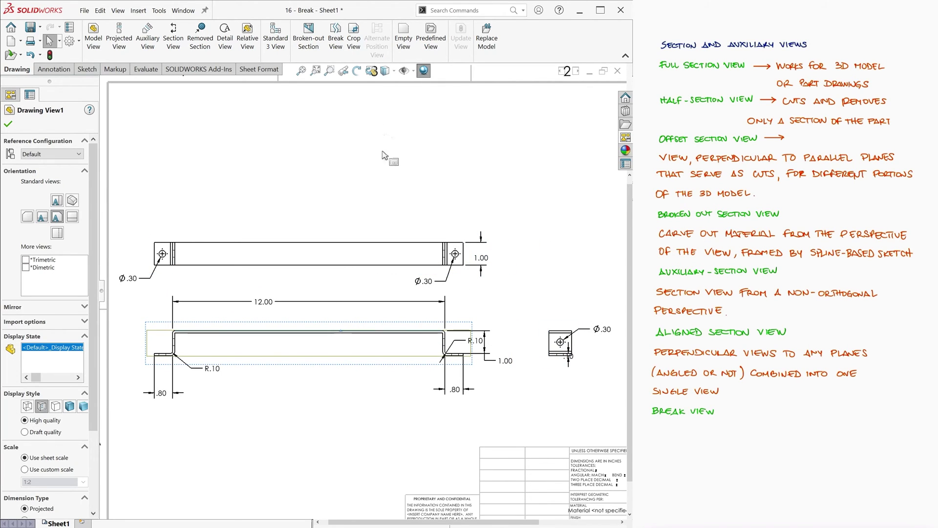
pyautogui.click(336, 39)
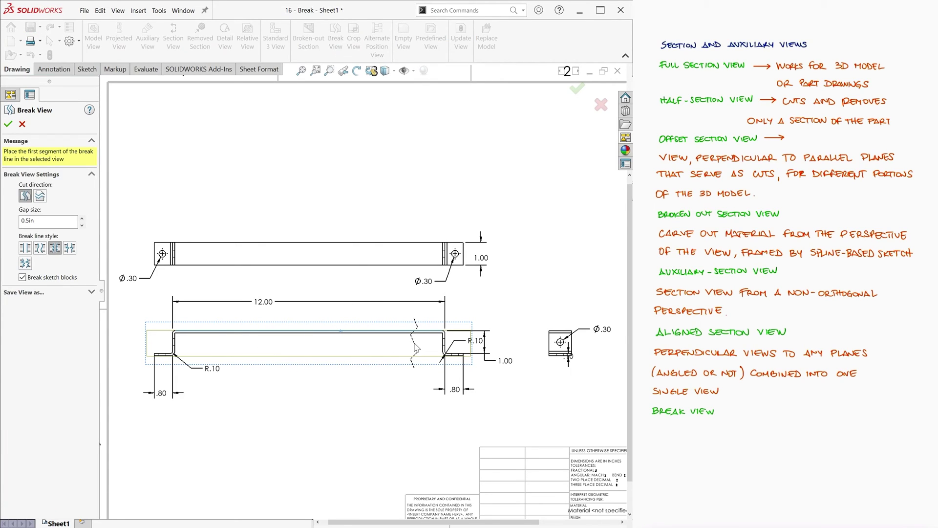
pyautogui.click(433, 346)
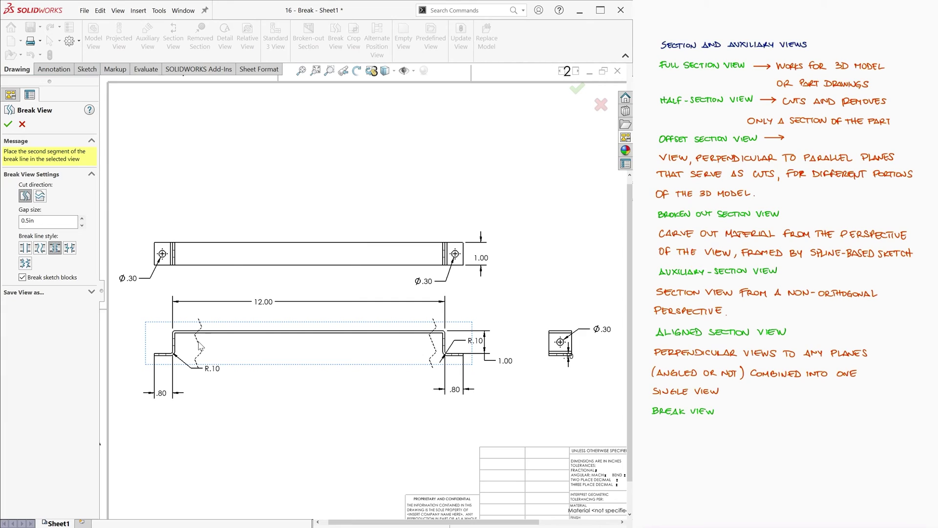
pyautogui.click(200, 346)
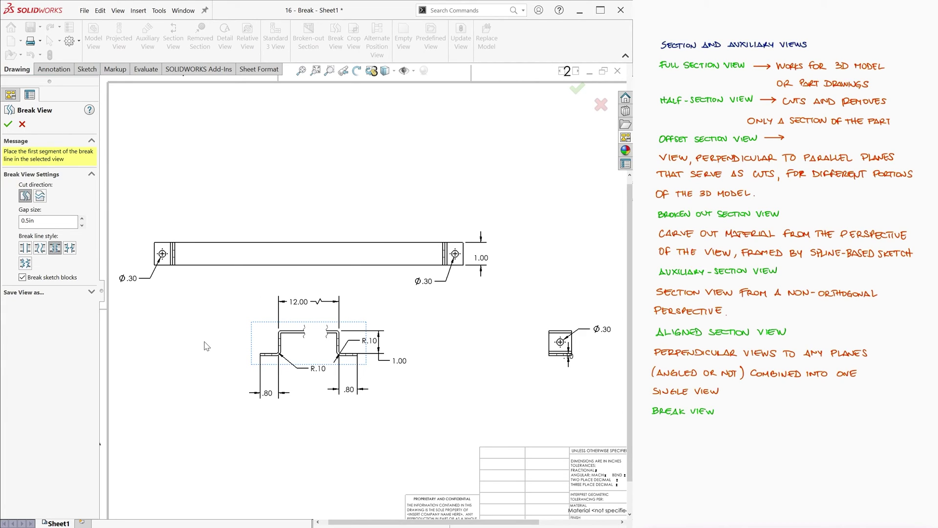
pyautogui.press('Return')
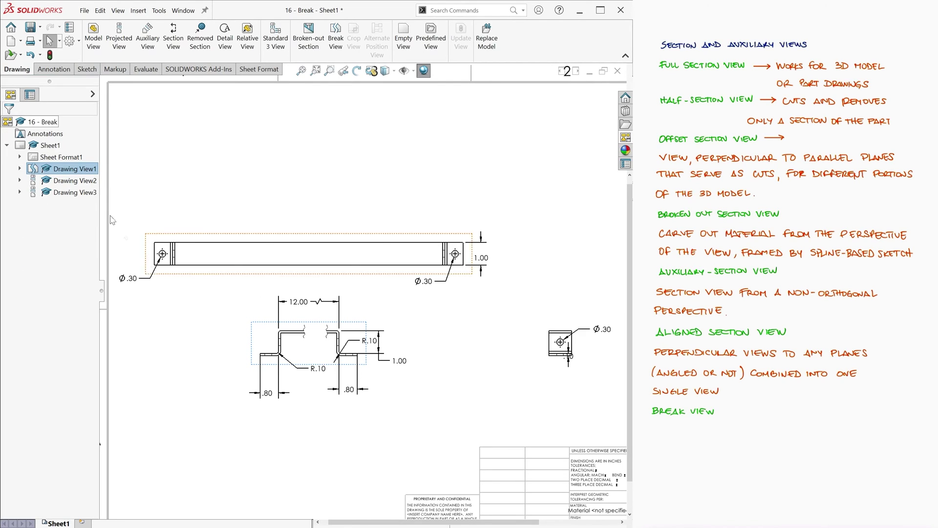
# Enlarge the broken front view to twice its size with a custom scale
pyautogui.click(296, 331)
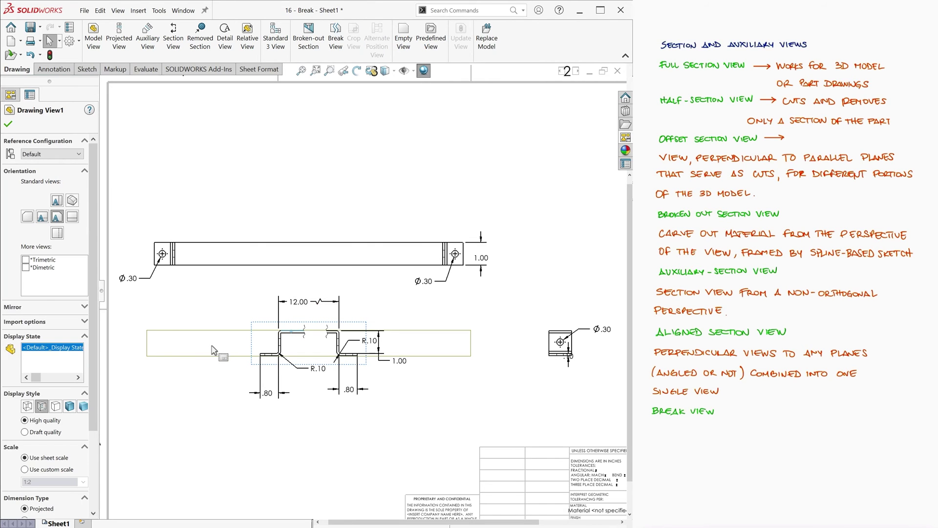
pyautogui.click(24, 470)
pyautogui.doubleClick(28, 482)
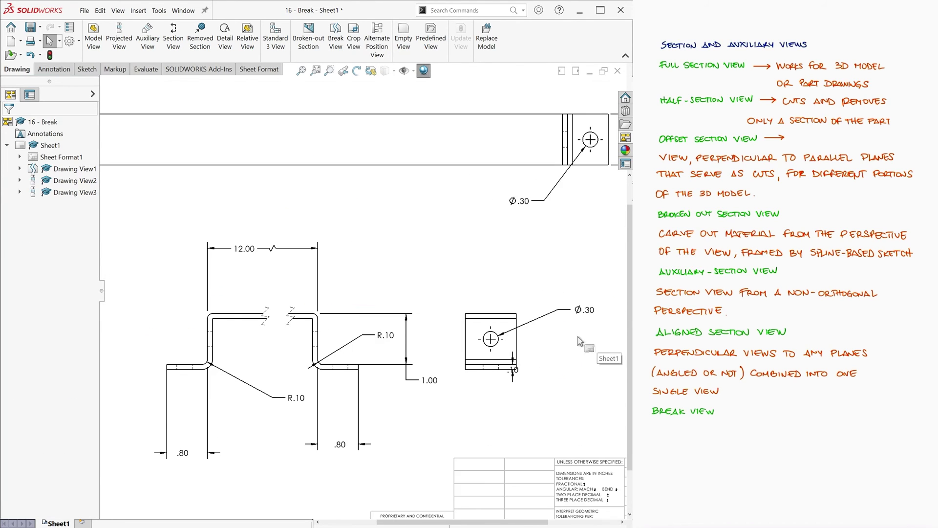
# Break the top view with a 0.5 in gap, placing the break lines near its right and left ends
pyautogui.scroll(2, 562, 344)
pyautogui.scroll(2, 362, 229)
pyautogui.click(349, 214)
pyautogui.click(336, 37)
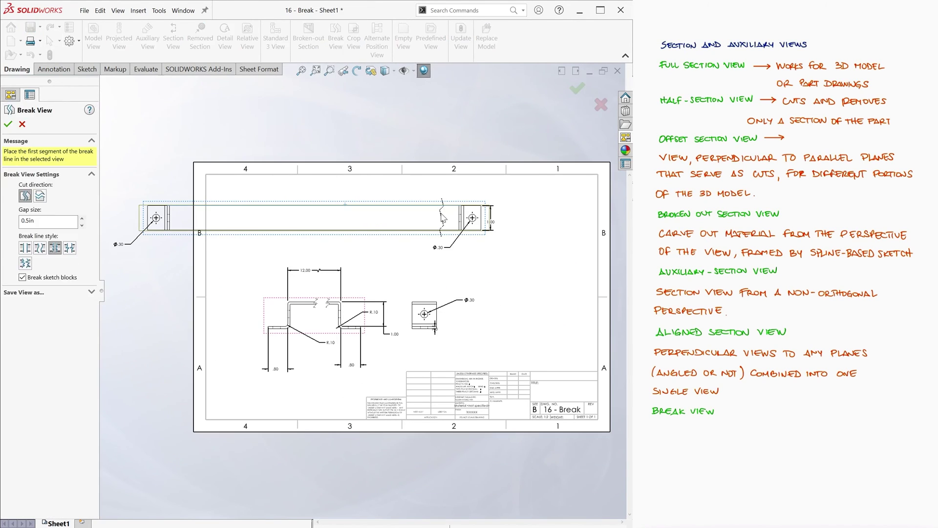
pyautogui.click(446, 216)
pyautogui.click(195, 218)
pyautogui.press('Return')
# Dimension the horizontal distance between the two hole centres above the broken top view
pyautogui.click(329, 71)
pyautogui.moveTo(229, 182)
pyautogui.mouseDown()
pyautogui.moveTo(478, 376)
pyautogui.moveTo(490, 399)
pyautogui.mouseUp()
pyautogui.moveTo(452, 352); pyautogui.dragTo(449, 311, button='right')
pyautogui.click(199, 156)
pyautogui.click(344, 146)
pyautogui.click(285, 105)
pyautogui.press('Escape')
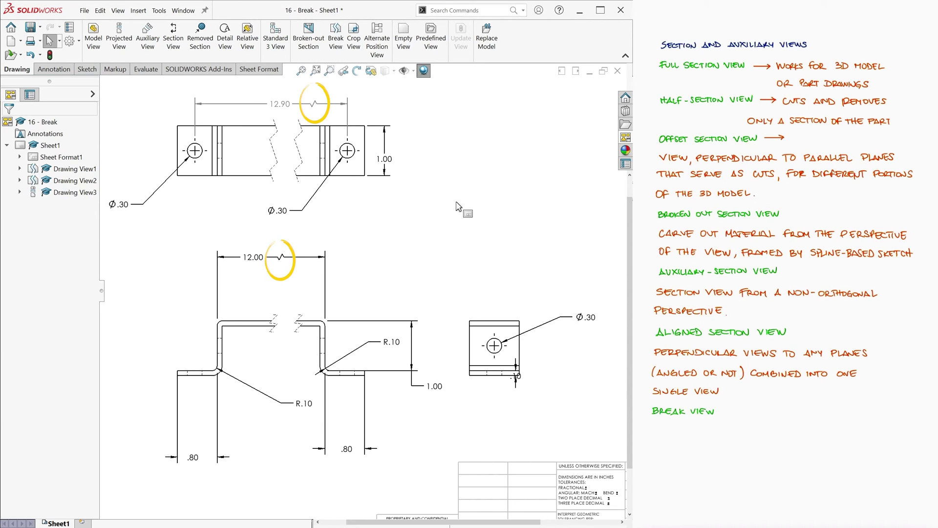
# Move the thickness dimension of the side view clear of the view's outline
pyautogui.moveTo(516, 377); pyautogui.dragTo(541, 396)
pyautogui.click(526, 433)
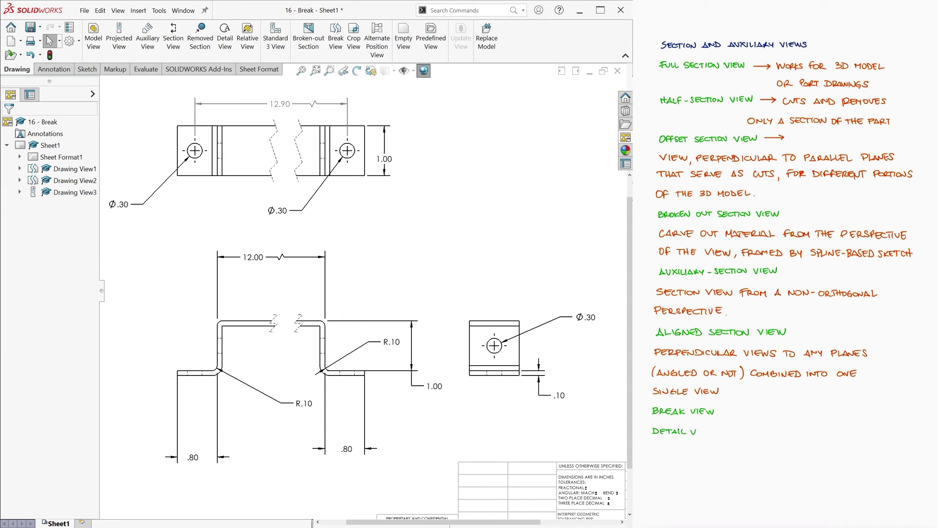
# Create a circular detail view of the front view's right bend and flange, and place it beside the top view
pyautogui.click(225, 42)
pyautogui.click(332, 358)
pyautogui.click(365, 349)
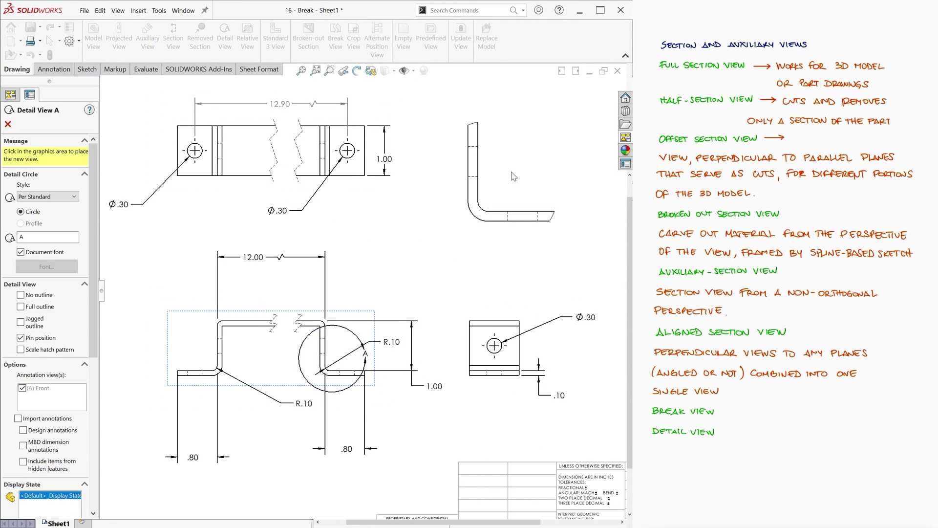
pyautogui.click(512, 173)
# Dimension the hole diameters in the vertical leg and the horizontal flange of the detail view
pyautogui.click(54, 69)
pyautogui.click(99, 37)
pyautogui.click(472, 146)
pyautogui.click(472, 176)
pyautogui.click(497, 160)
pyautogui.click(508, 216)
pyautogui.click(537, 216)
pyautogui.click(524, 198)
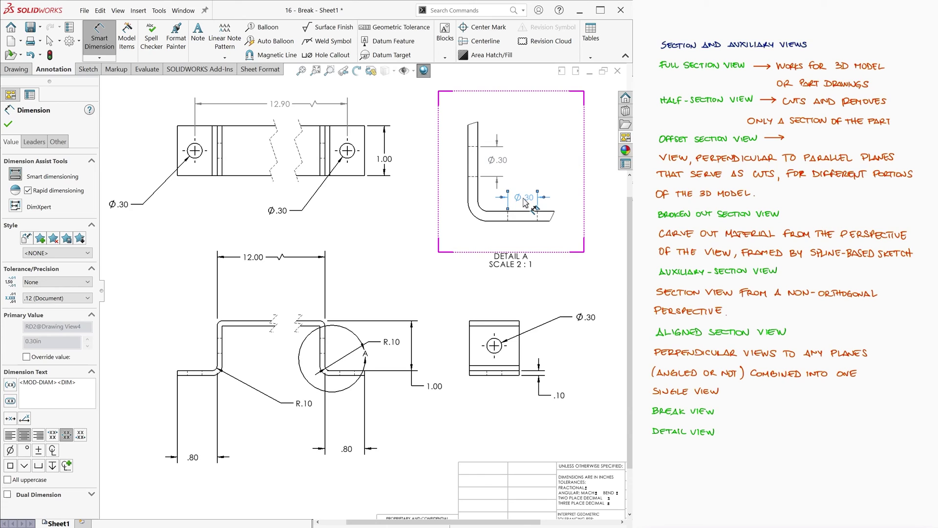
pyautogui.press('Escape')
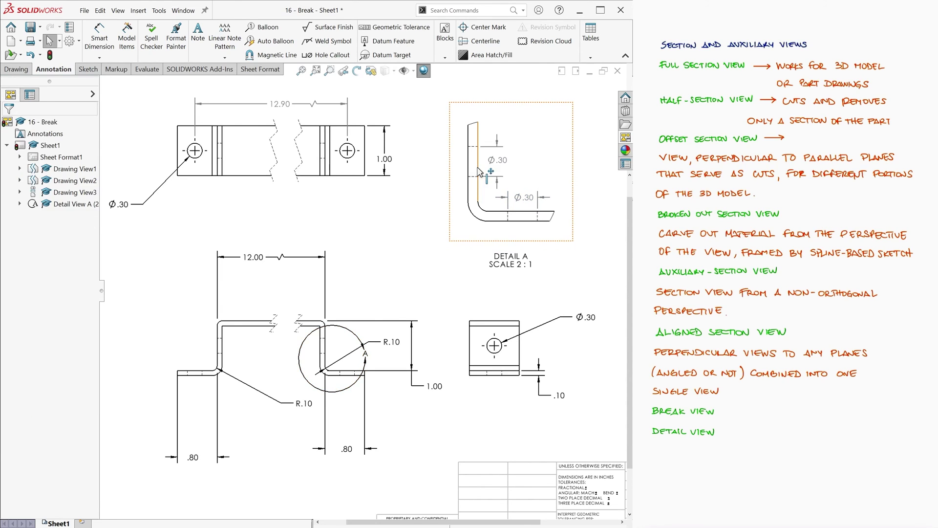
# Set the detail view's custom scale to 2.5:1
pyautogui.click(478, 168)
pyautogui.moveTo(93, 196); pyautogui.dragTo(93, 298)
pyautogui.click(47, 419)
pyautogui.press('Return')
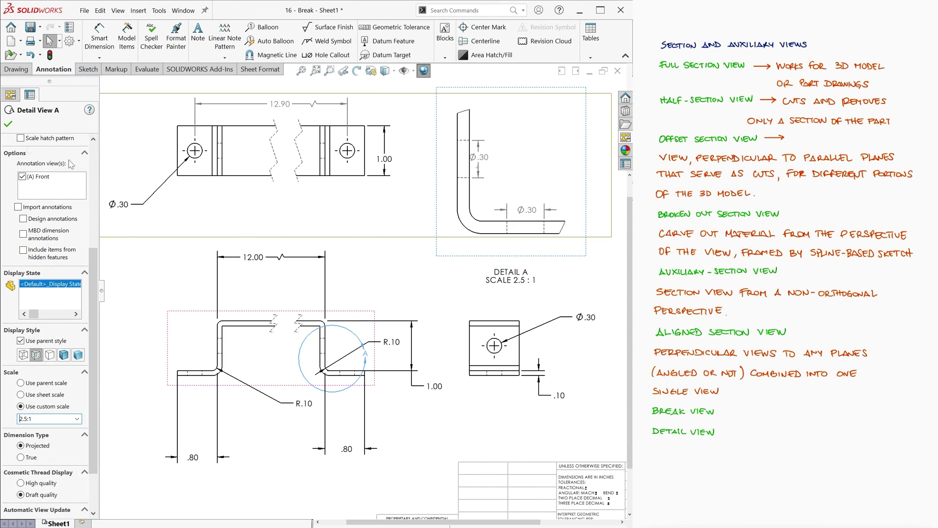
pyautogui.click(8, 124)
# Shift the detail circle to the right to enclose the whole flange end, and dimension the flange thickness in the detail view
pyautogui.moveTo(363, 348)
pyautogui.mouseDown()
pyautogui.moveTo(352, 366)
pyautogui.moveTo(340, 358)
pyautogui.moveTo(369, 339)
pyautogui.mouseUp()
pyautogui.click(99, 36)
pyautogui.click(554, 218)
pyautogui.click(556, 231)
pyautogui.click(577, 198)
pyautogui.press('Escape')
# Delete the right side view from the sheet
pyautogui.click(494, 357)
pyautogui.press('Delete')
pyautogui.press('Return')
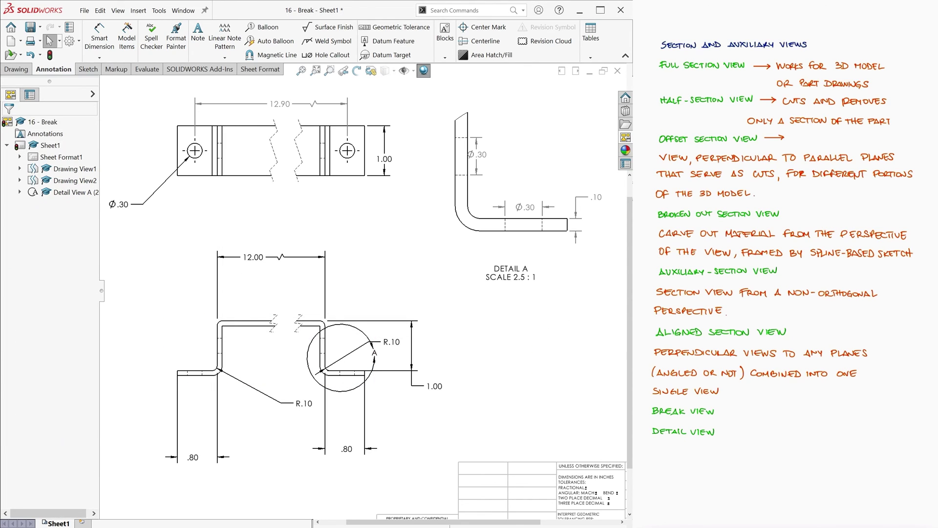